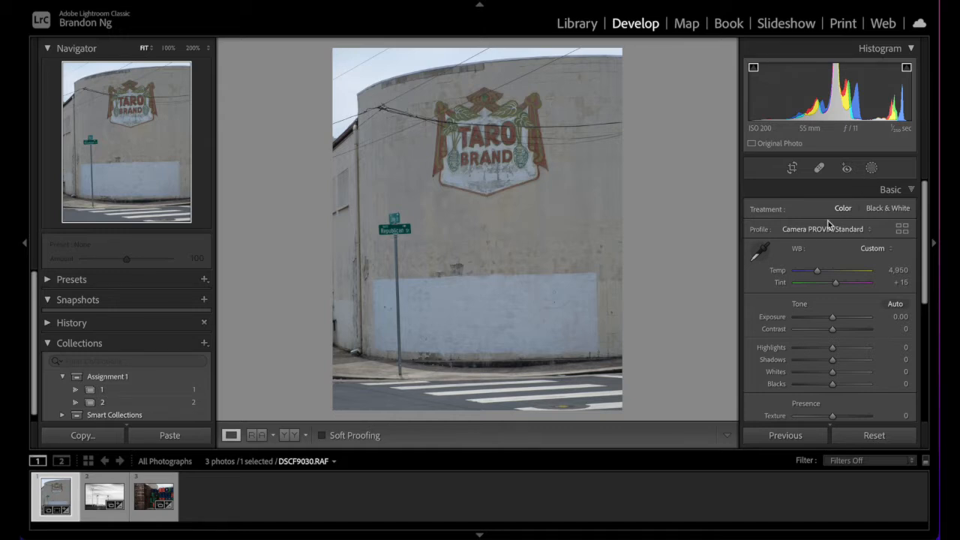
Step: Convert the wall photo to black and white and reset its crop to the original aspect ratio
left_click(881, 211)
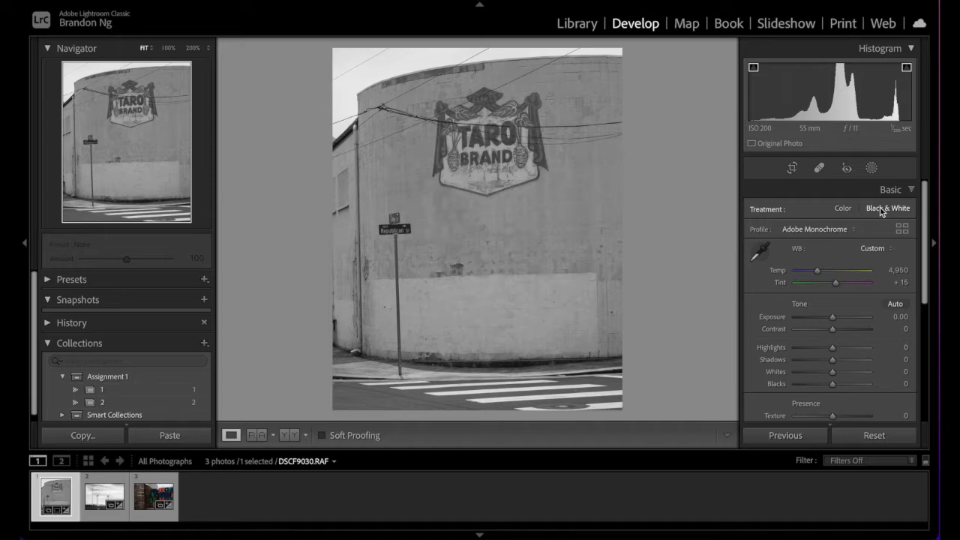
left_click(792, 168)
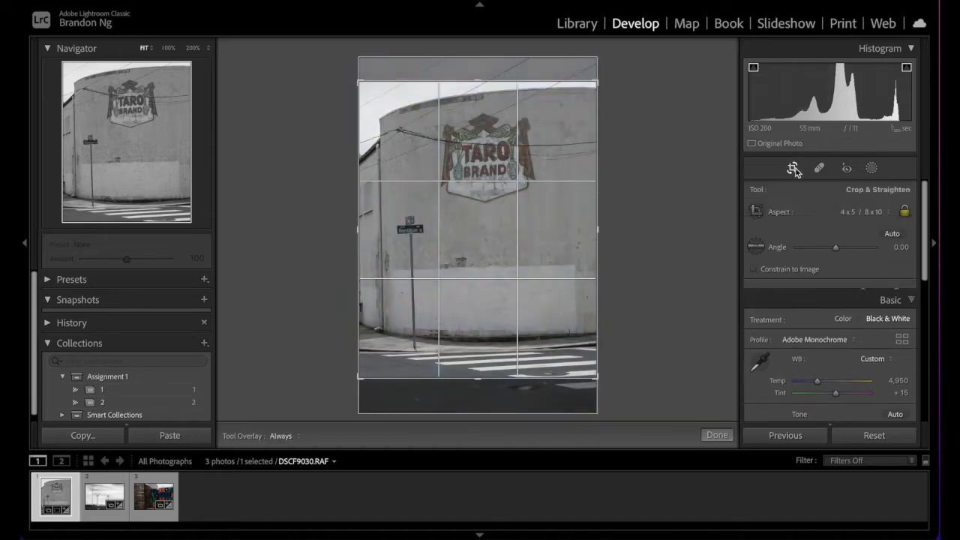
left_click(860, 213)
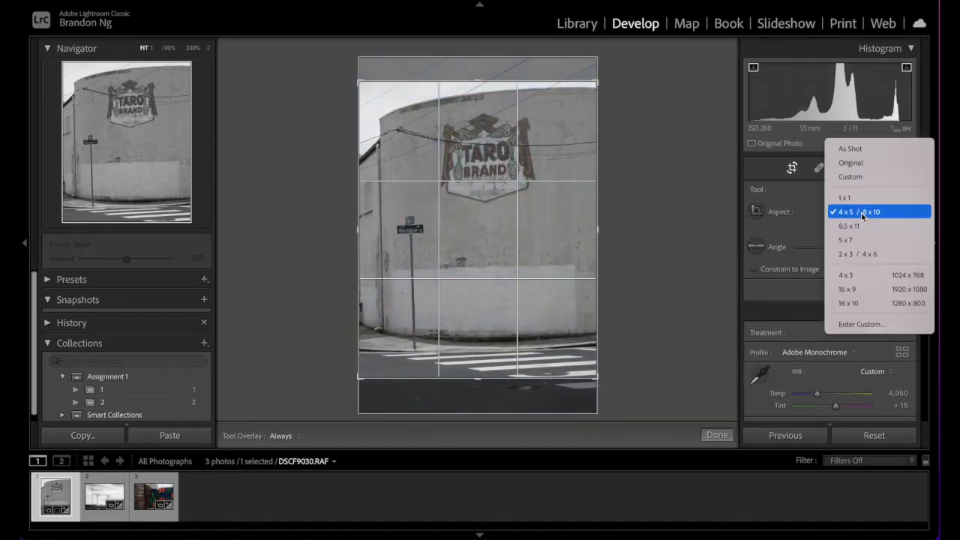
left_click(862, 163)
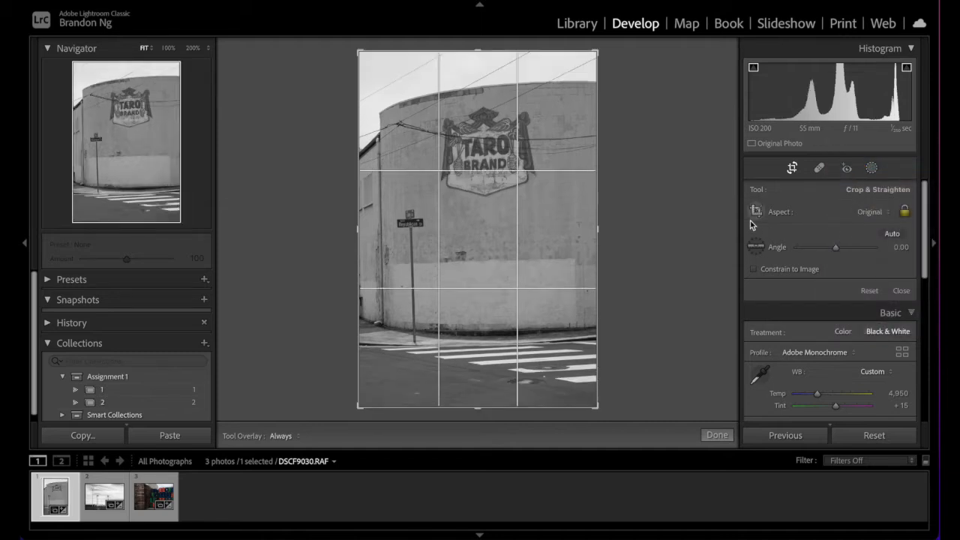
left_click(791, 169)
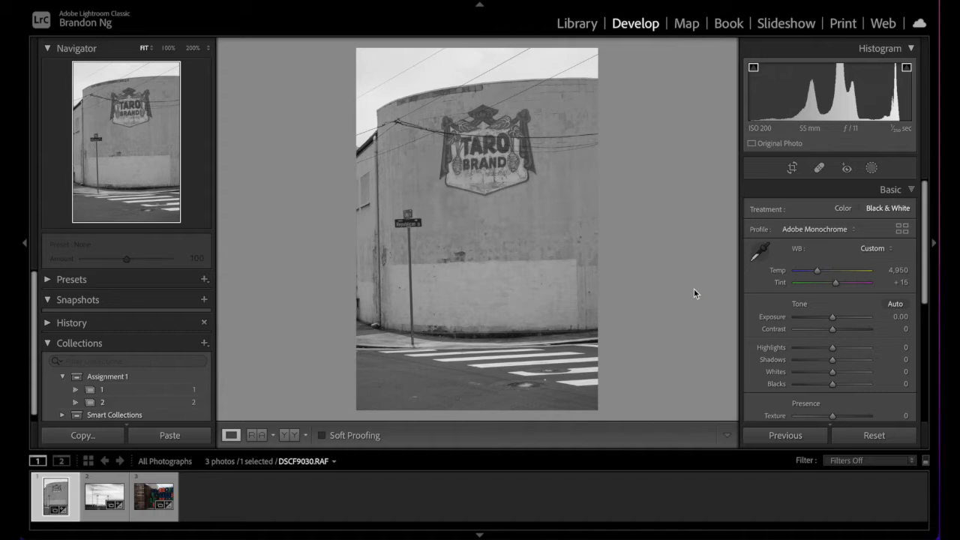
Step: Create a mask that automatically selects the photo's subject
left_click(872, 170)
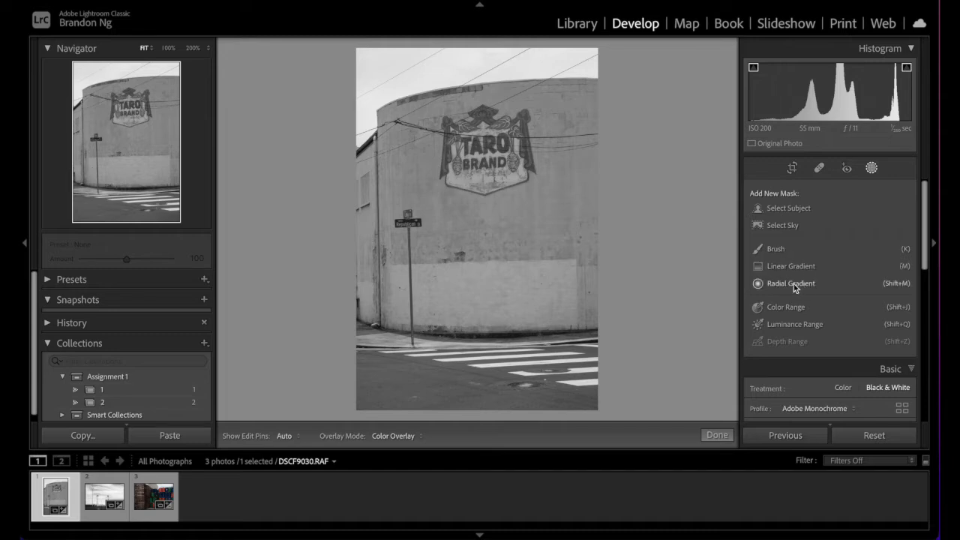
scroll(797, 300, "down", 1)
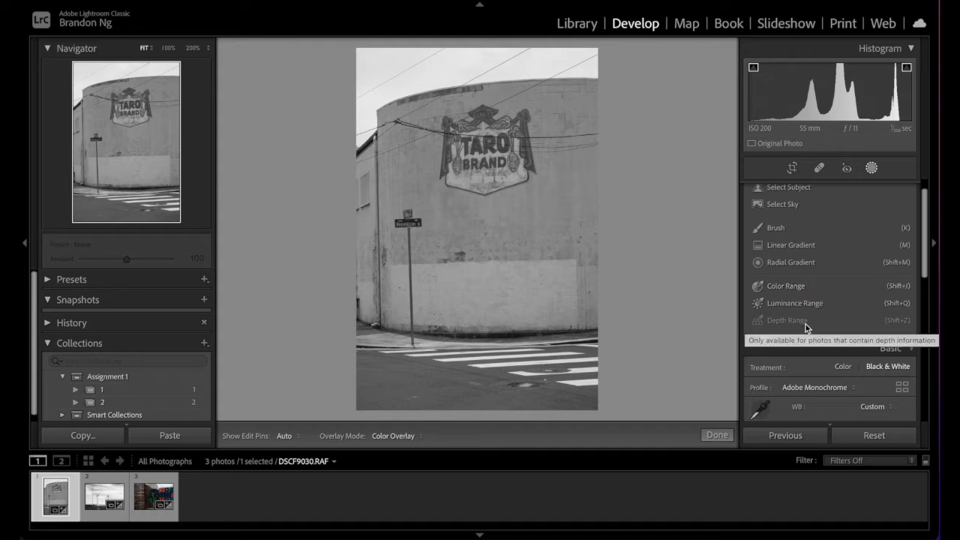
scroll(805, 324, "up", 1)
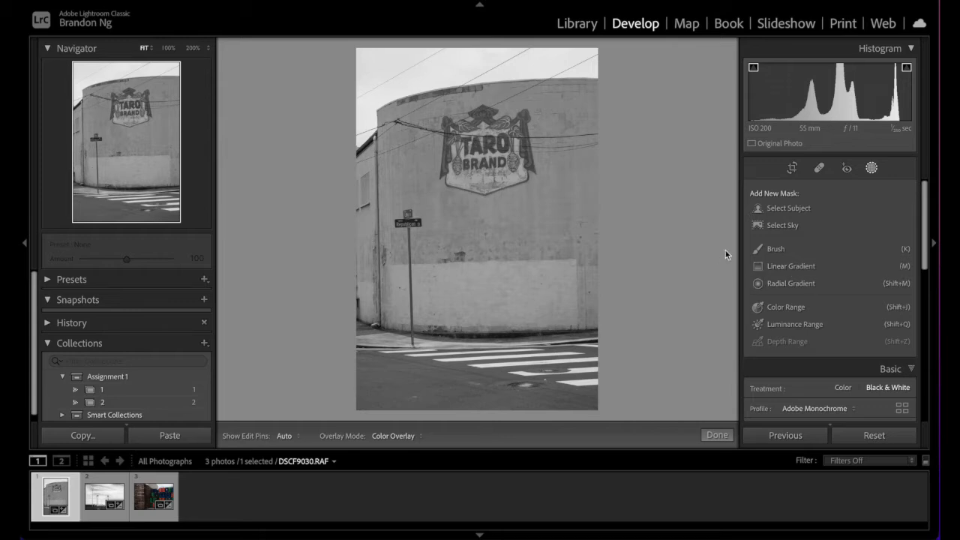
left_click(788, 210)
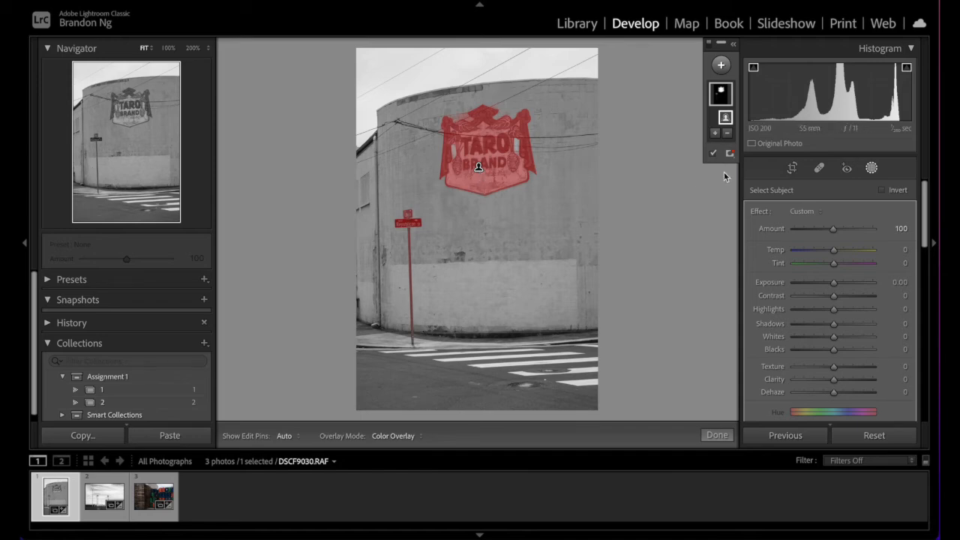
Step: Add a second mask that selects the sky, and compare its overlay with the subject mask
left_click(721, 67)
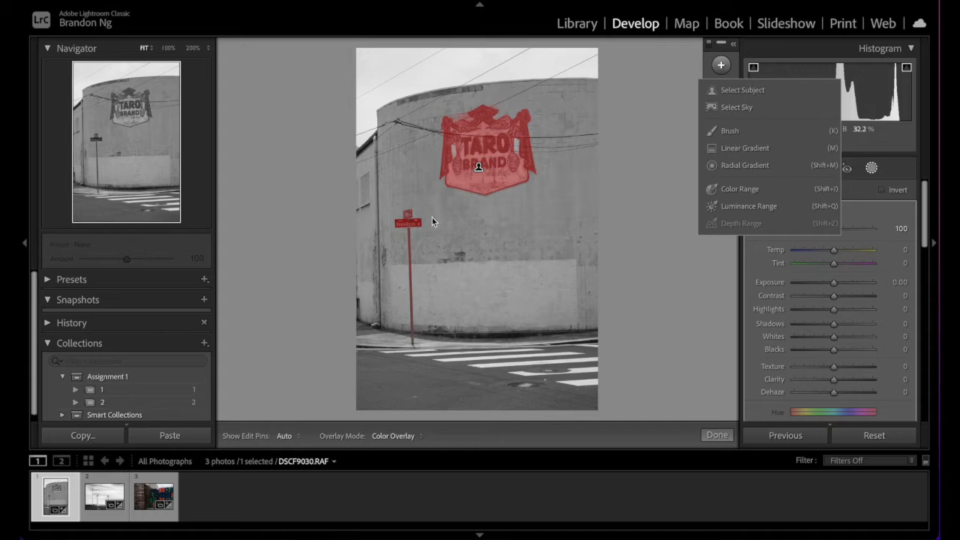
left_click(735, 109)
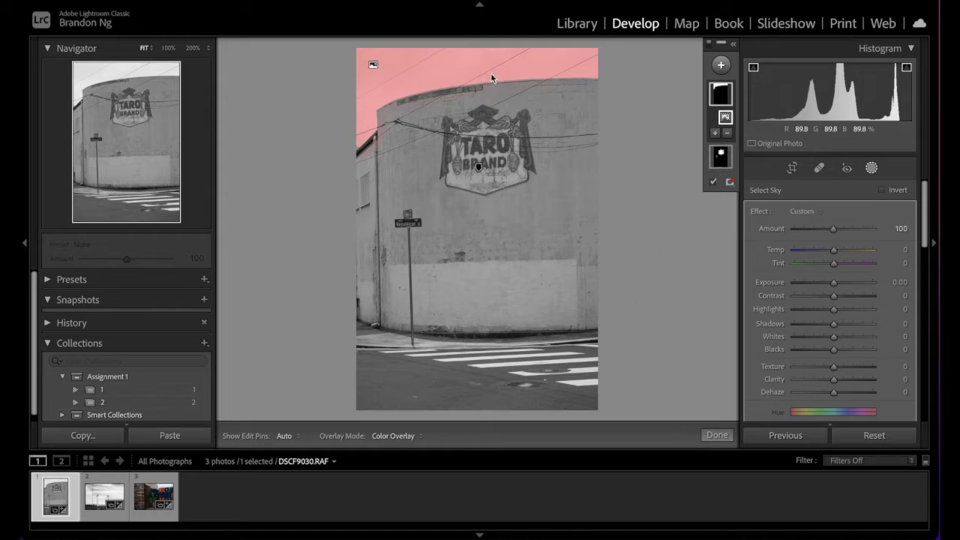
left_click(721, 158)
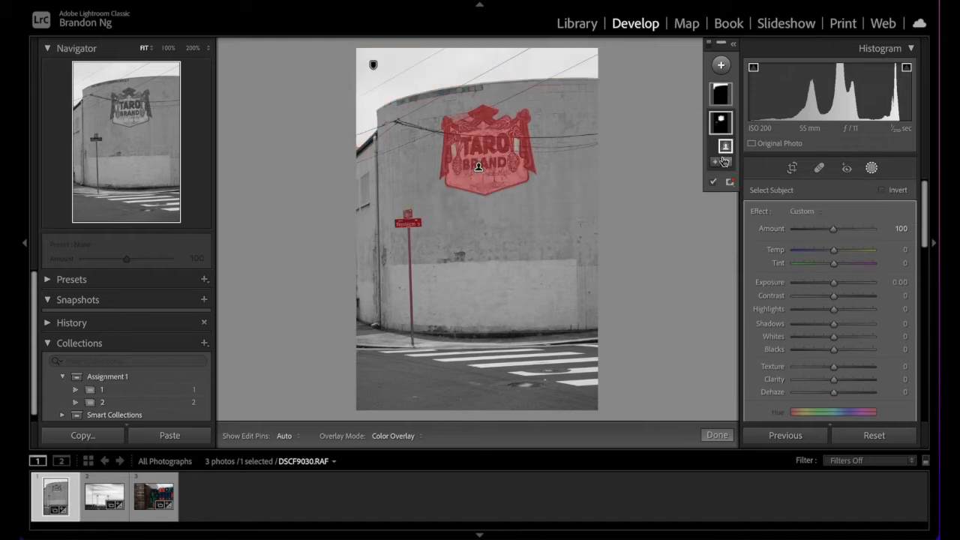
left_click(720, 96)
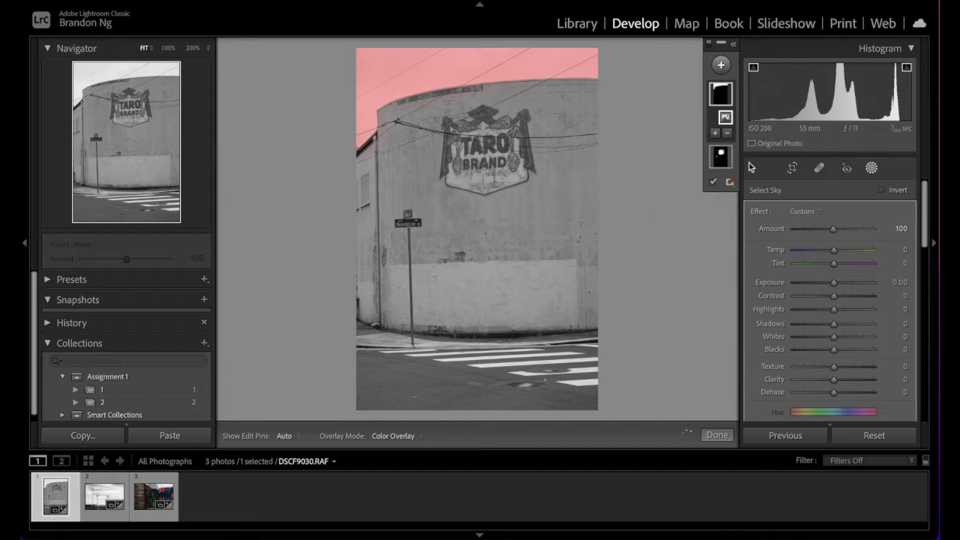
Step: Add a brush mask with size 32.4 and feather 68, and paint a dab in the middle of the wall
left_click(722, 67)
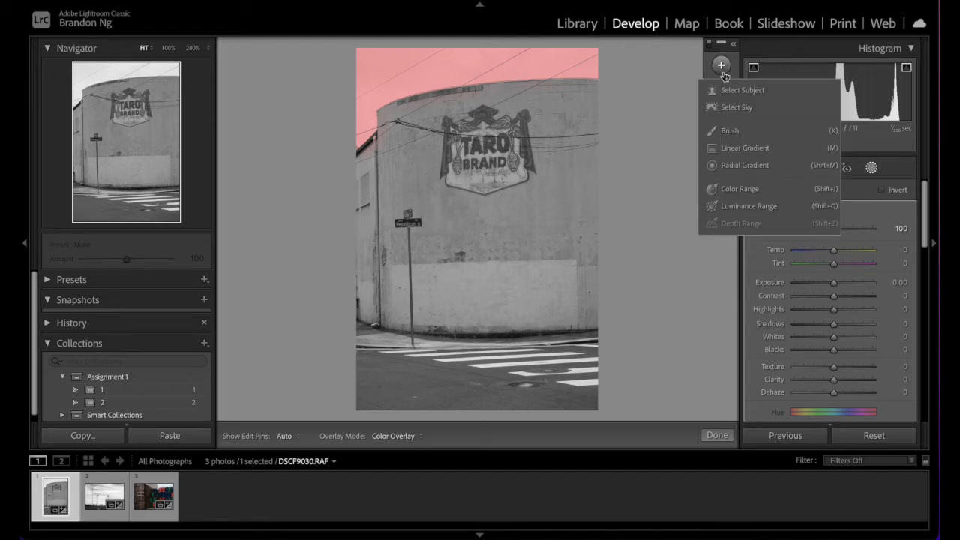
left_click(725, 134)
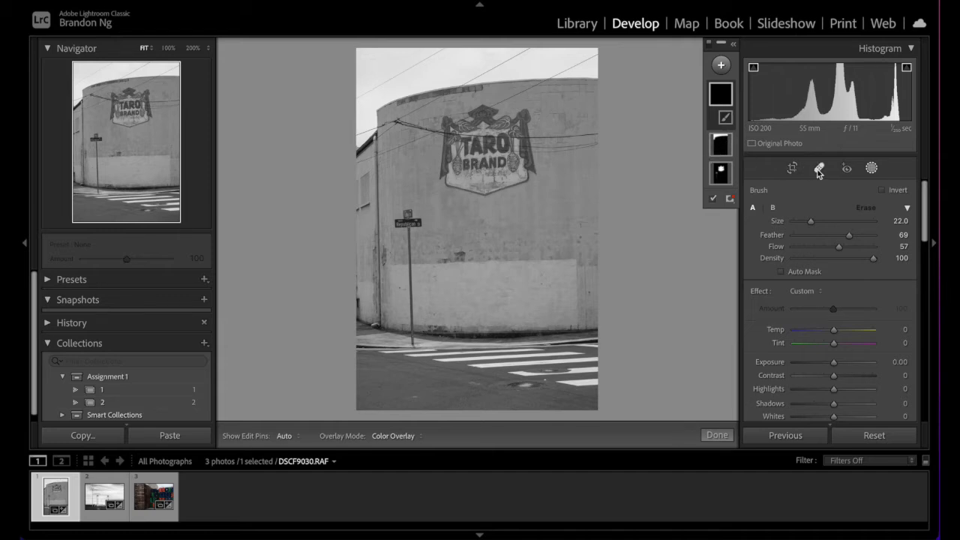
mouse_move(812, 222)
left_mouse_down()
mouse_move(845, 223)
mouse_move(819, 223)
mouse_move(848, 237)
mouse_move(827, 238)
mouse_move(848, 236)
left_mouse_up()
scroll(807, 342, "down", 4)
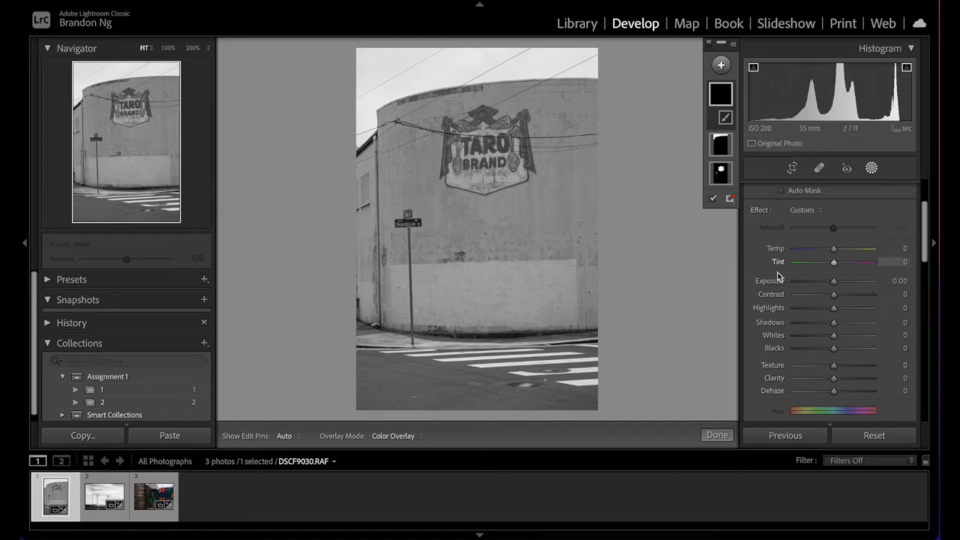
scroll(779, 273, "up", 5)
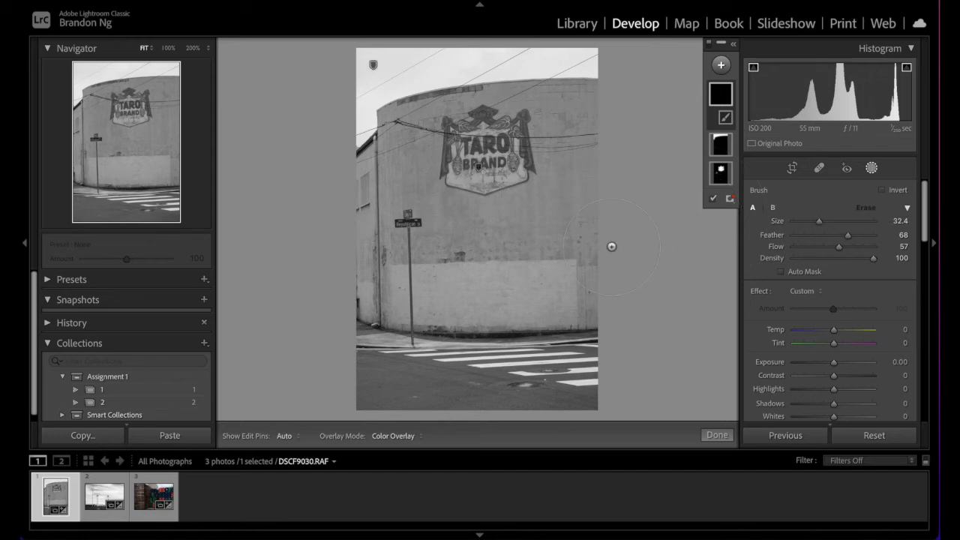
left_click(494, 262)
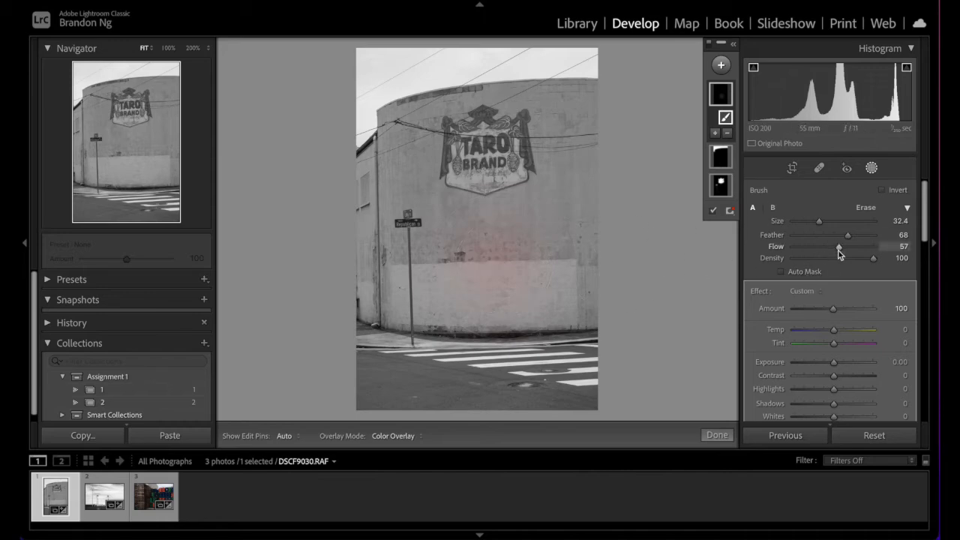
Step: Paint more dabs on the wall, one with flow 84, one with feather 0 and one with density 41
left_click_drag(838, 248, 860, 248)
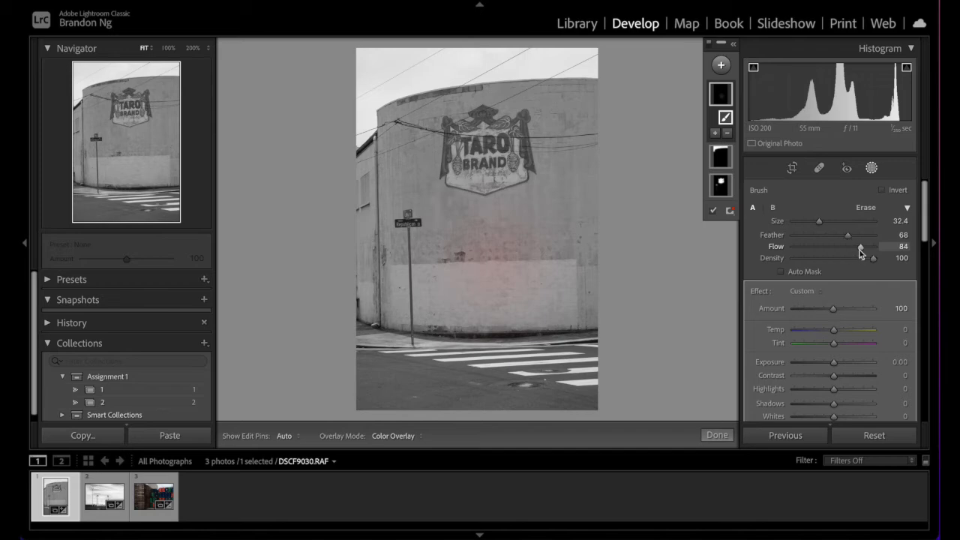
left_click(486, 258)
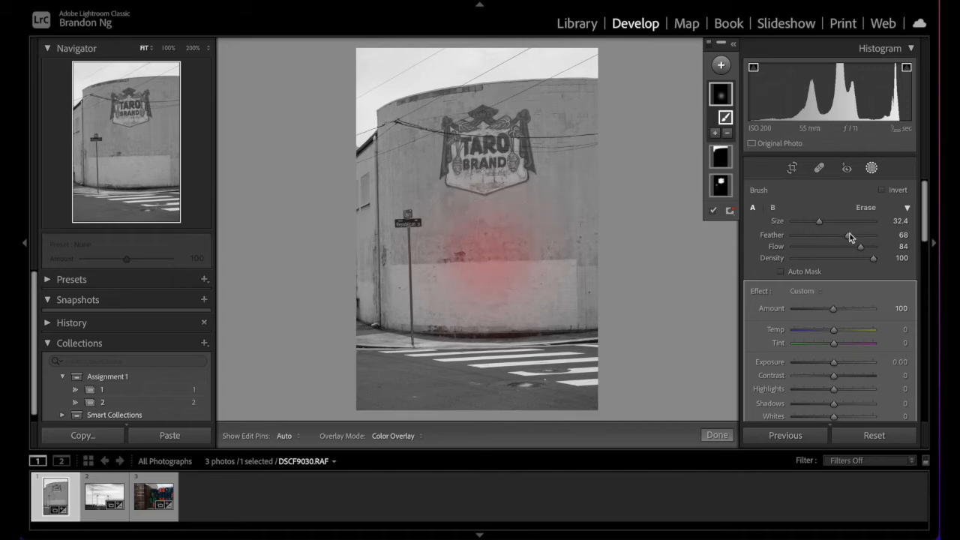
left_click_drag(848, 236, 779, 238)
left_click(537, 206)
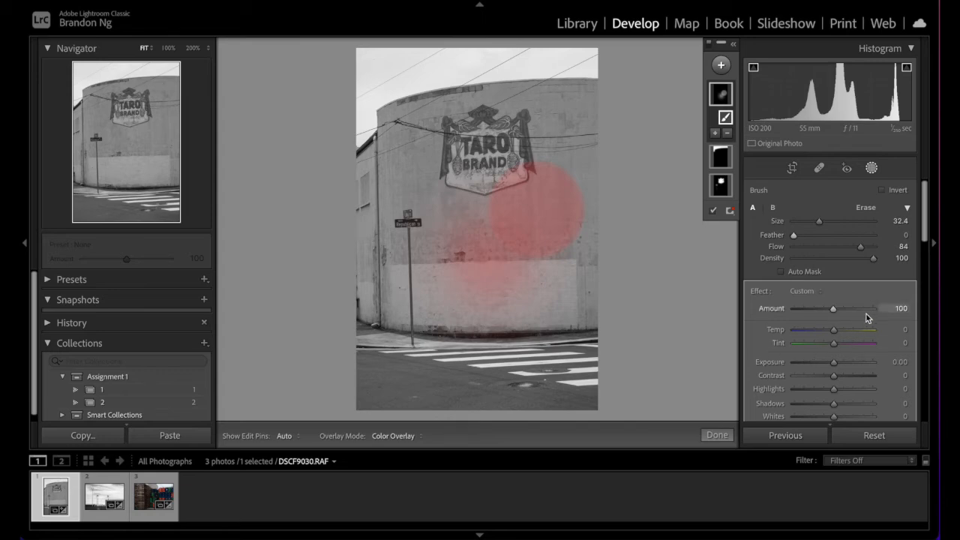
left_click_drag(873, 259, 829, 259)
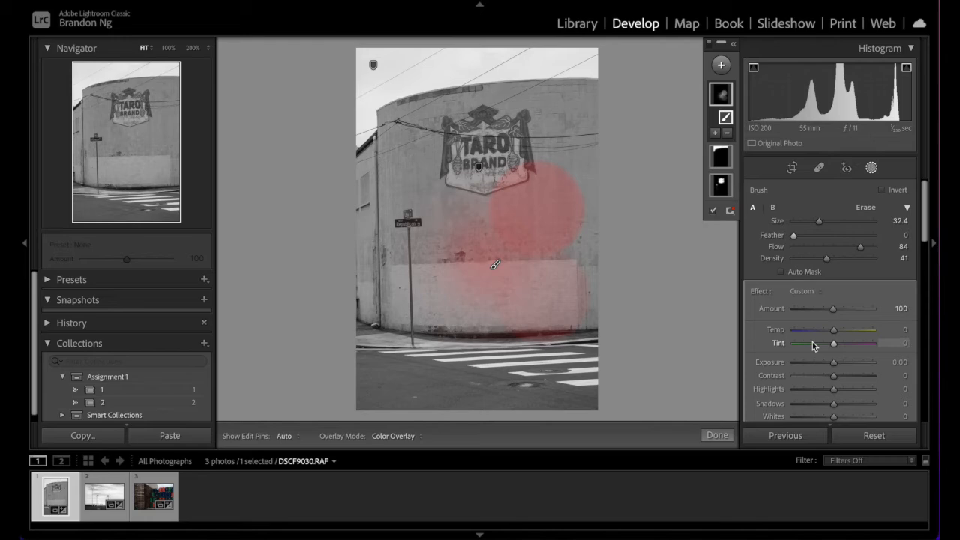
Step: Try exposure values of -3.07 and 2.45 on the brushed area of the wall
scroll(814, 325, "down", 3)
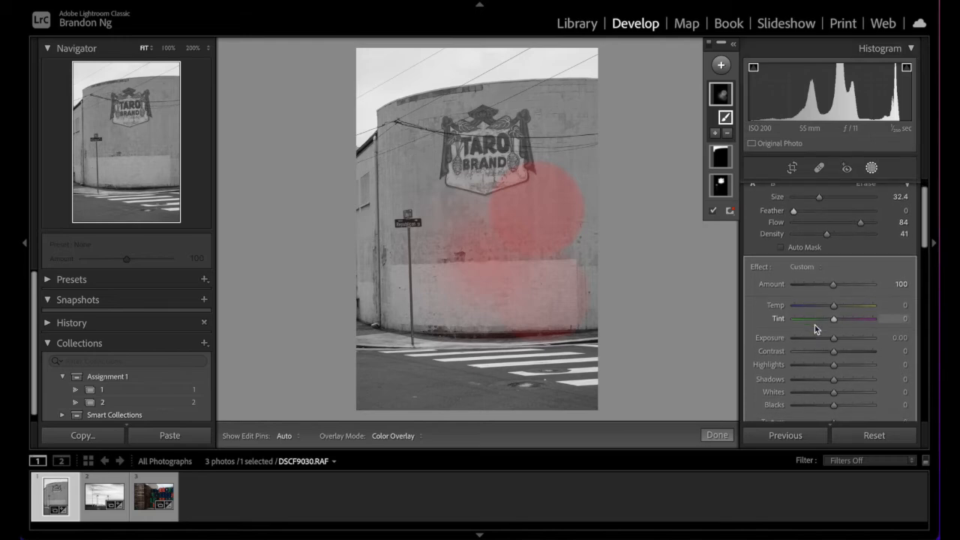
scroll(815, 329, "down", 1)
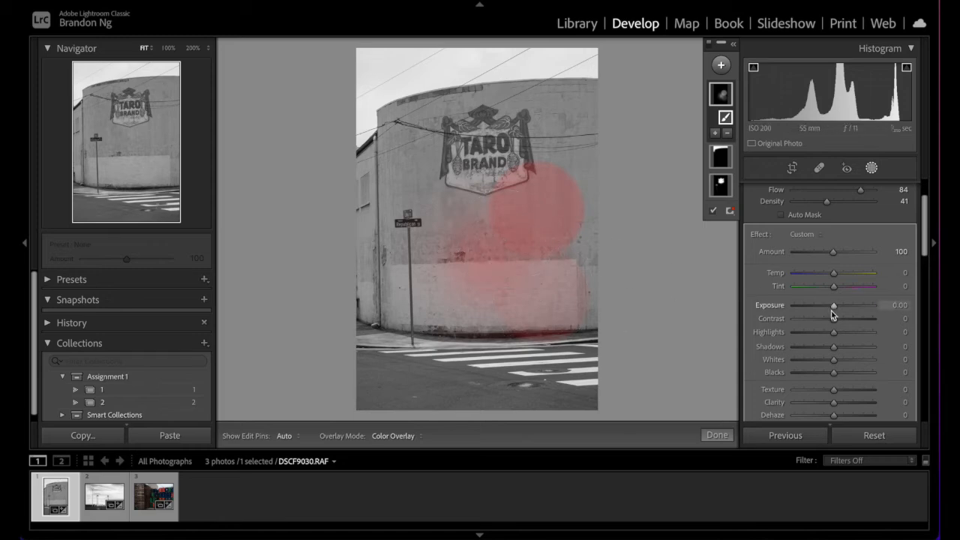
scroll(832, 325, "down", 3)
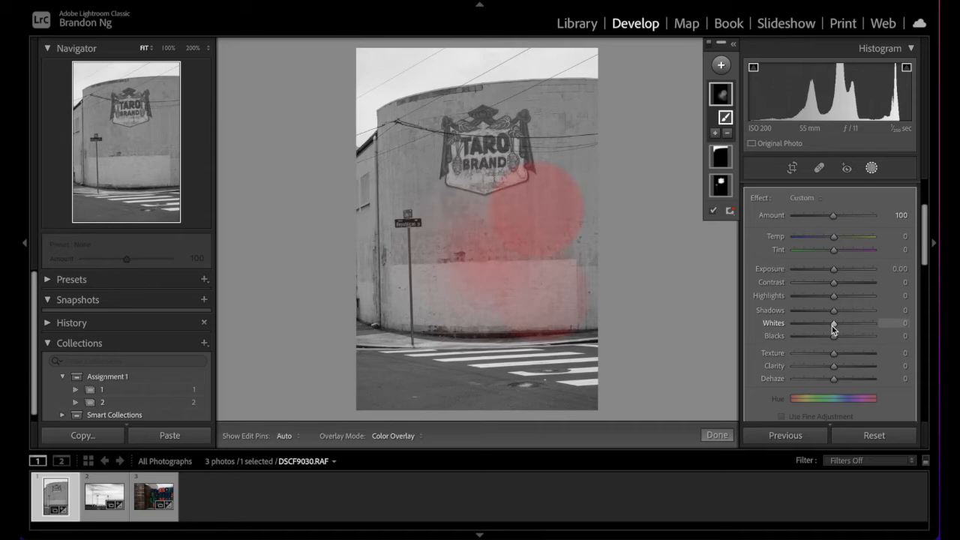
left_click(834, 268)
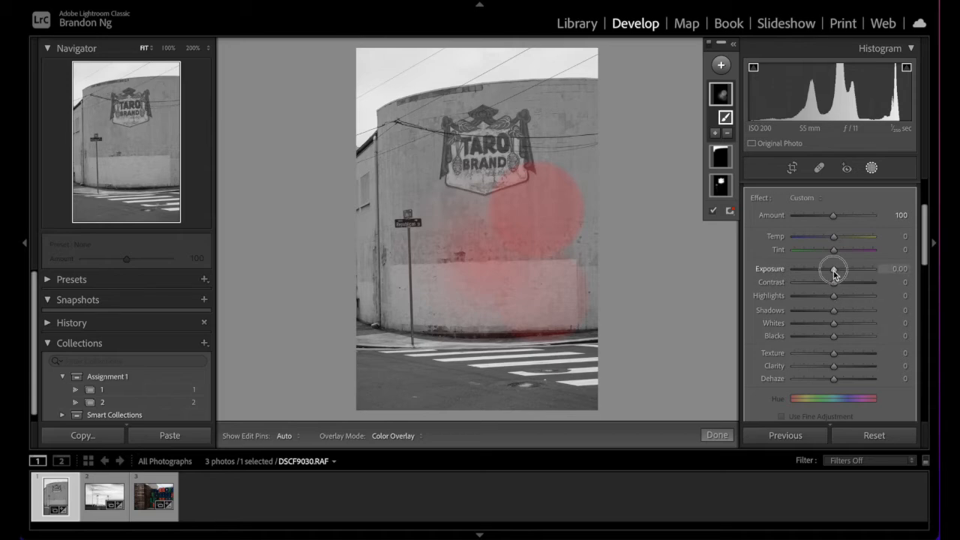
left_click_drag(834, 272, 803, 273)
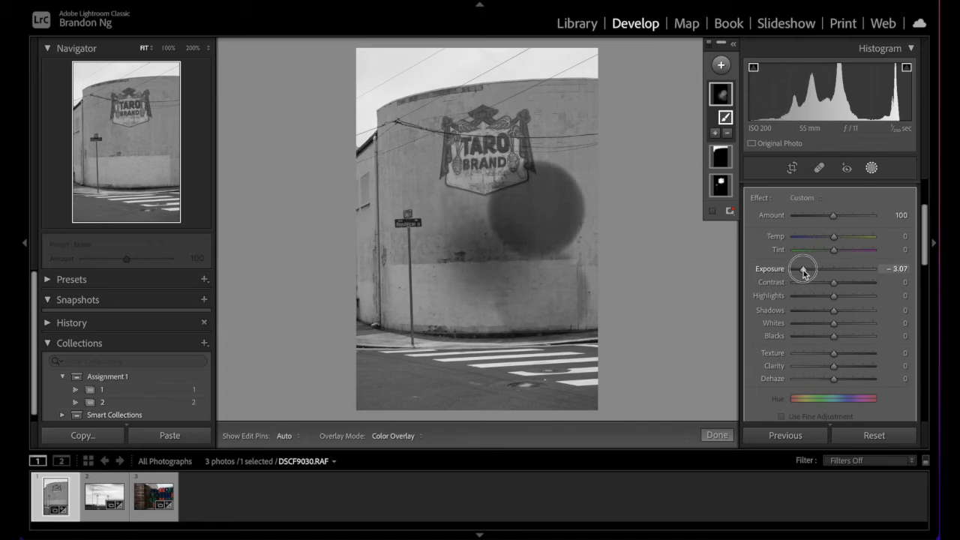
left_click_drag(803, 272, 803, 273)
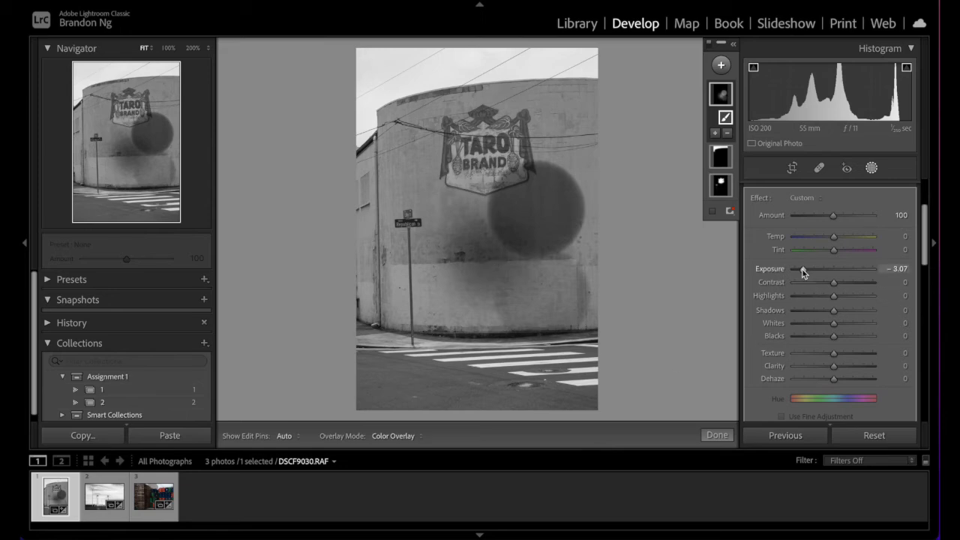
left_click_drag(803, 272, 858, 272)
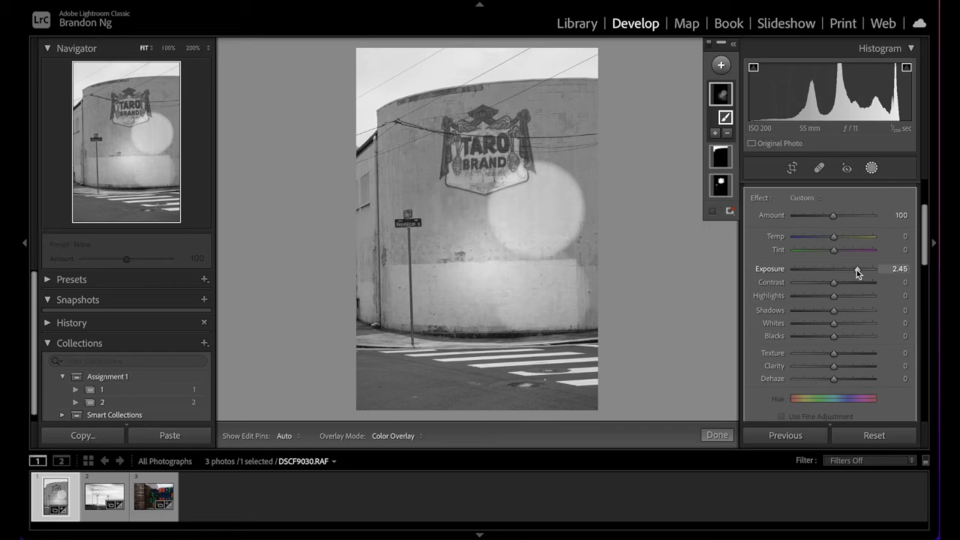
Step: Set the brush mask's exposure to -0.44, contrast 2, shadows -66, whites 28, blacks -65, texture -27, clarity 6 and dehaze -20
left_click_drag(857, 270, 831, 299)
double_click(770, 297)
left_click_drag(833, 310, 831, 378)
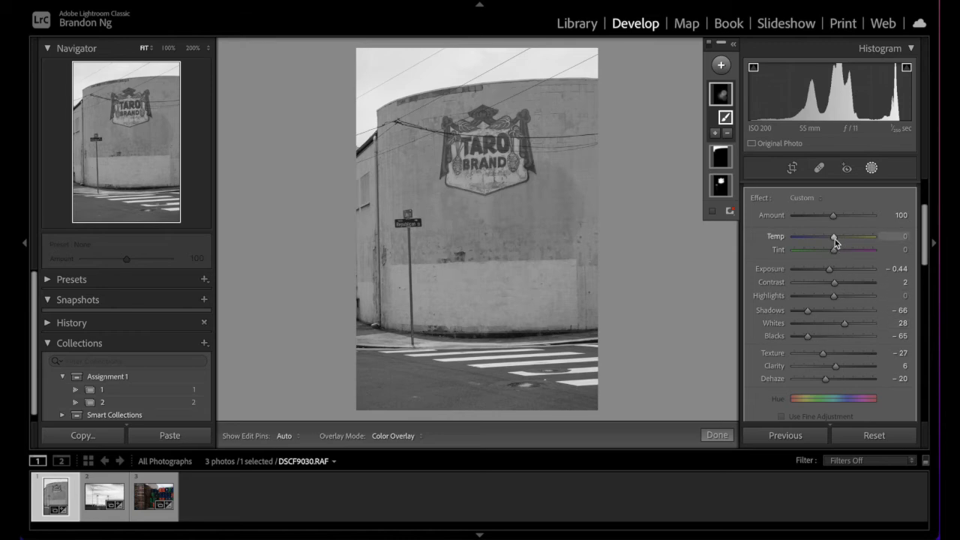
mouse_move(834, 237)
left_mouse_down()
mouse_move(816, 240)
mouse_move(836, 239)
left_mouse_up()
double_click(836, 239)
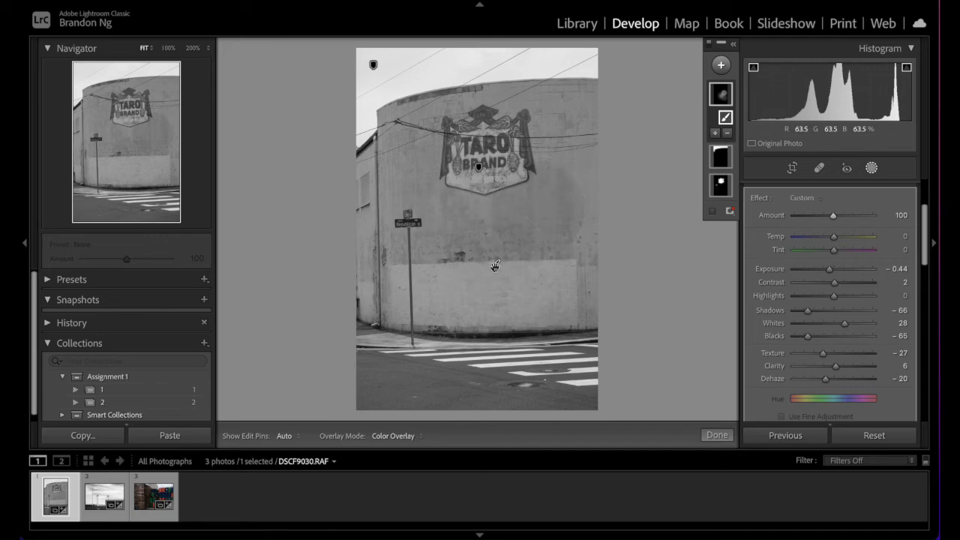
Step: Delete the brush mask "Mask 3" and select the sky mask after checking the subject mask
right_click(727, 100)
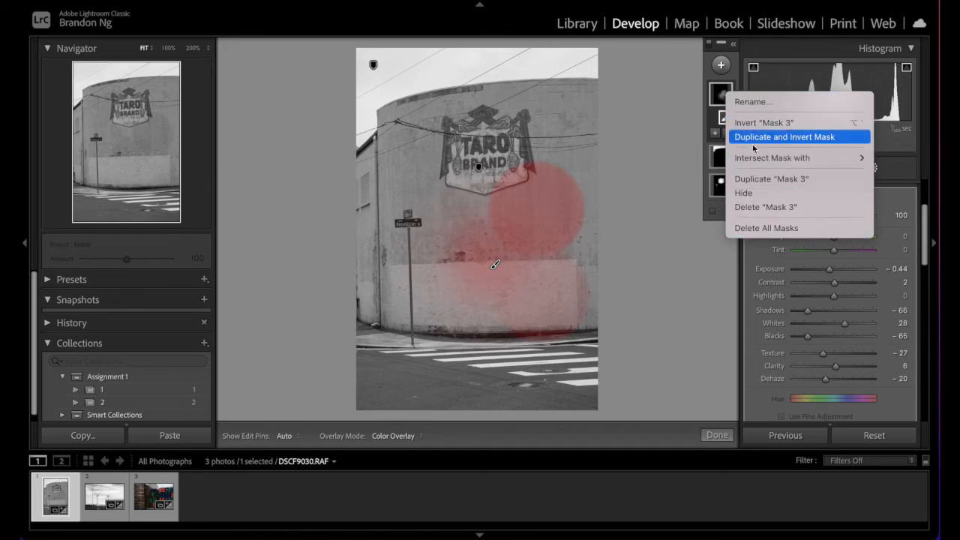
left_click(760, 209)
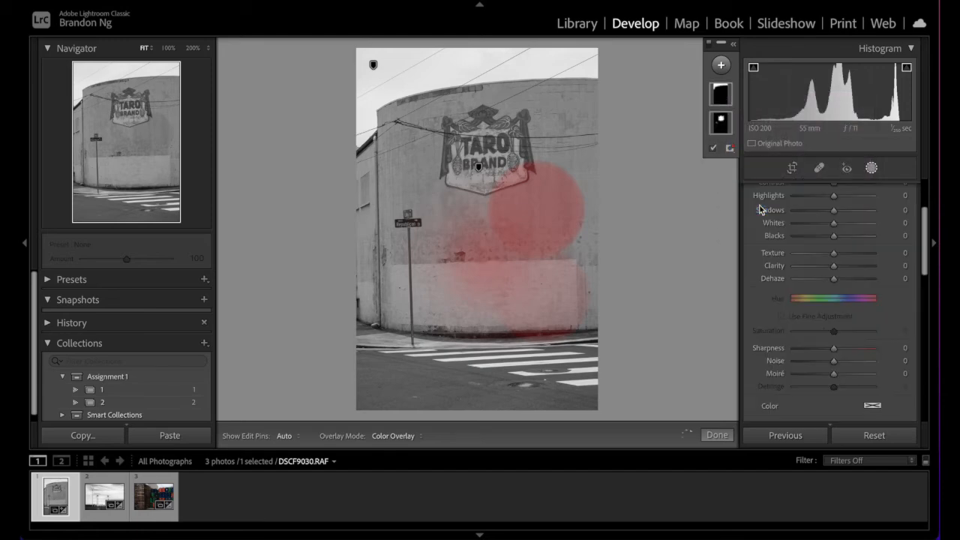
left_click(727, 133)
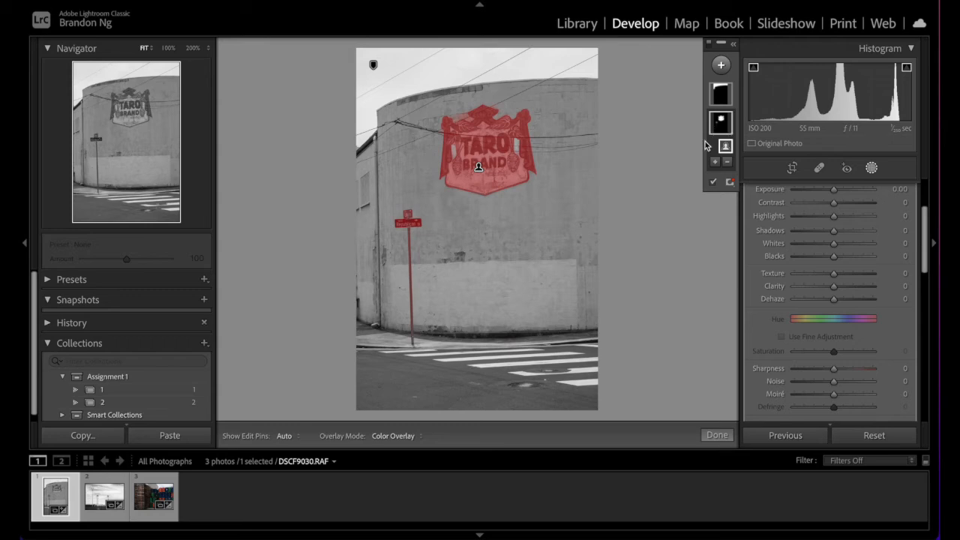
left_click(721, 95)
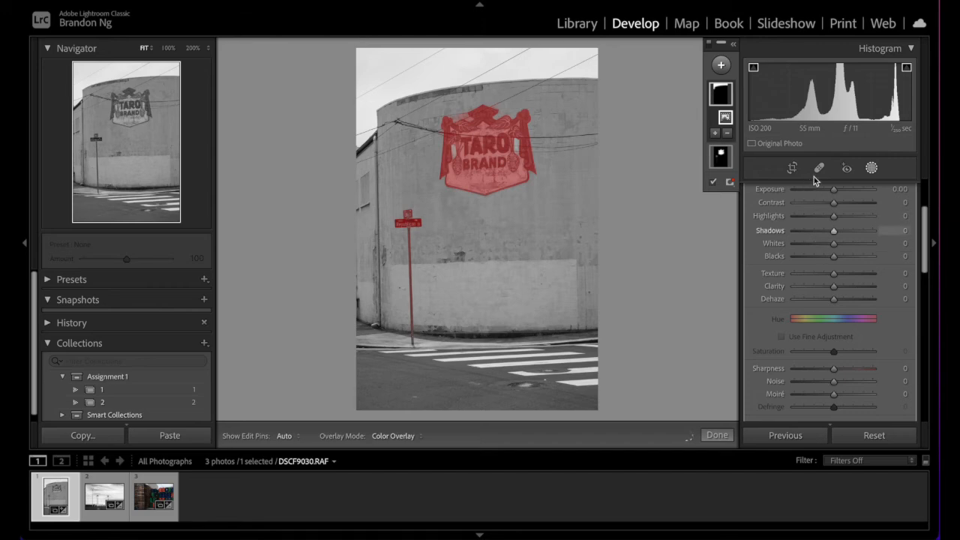
Step: Add a linear gradient mask over the street and the lower part of the wall, fading upward at a slight tilt
key("m")
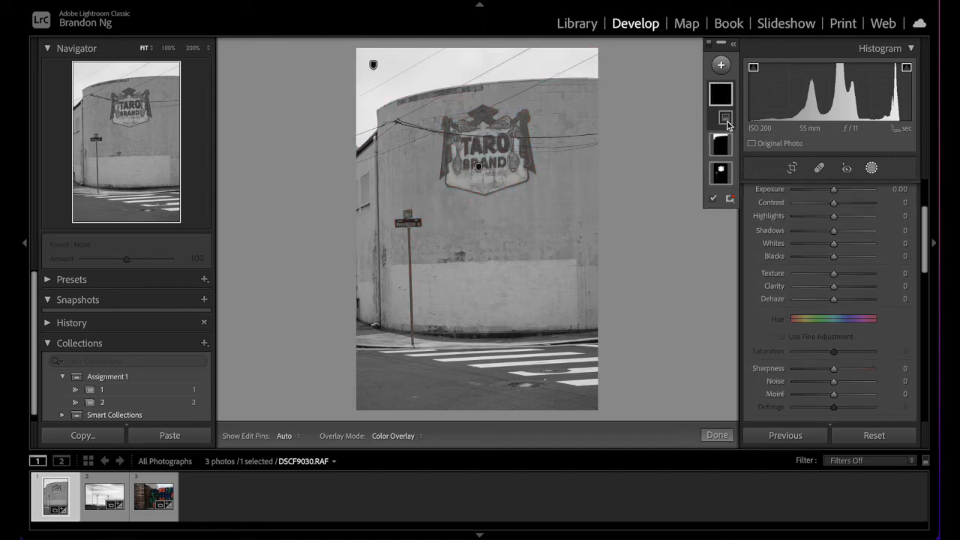
left_click(722, 68)
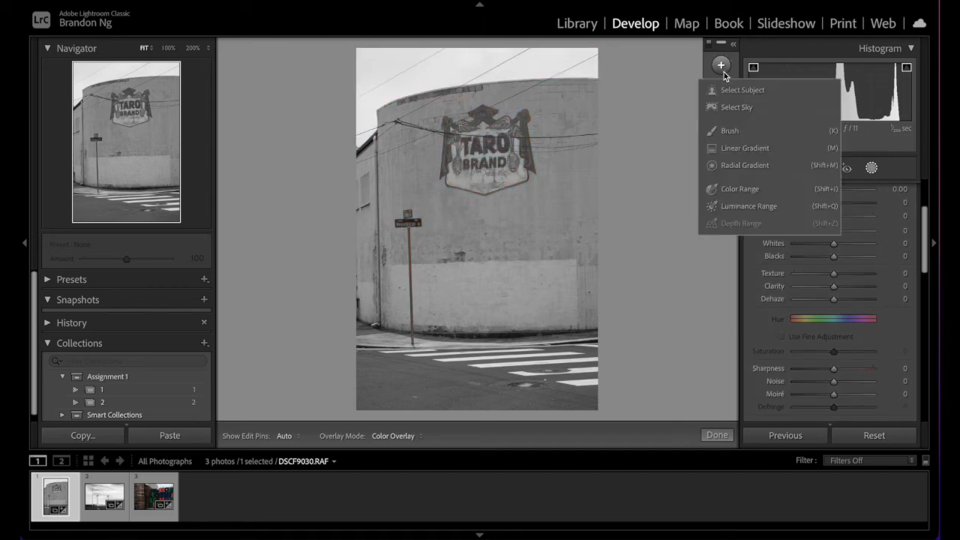
left_click(744, 154)
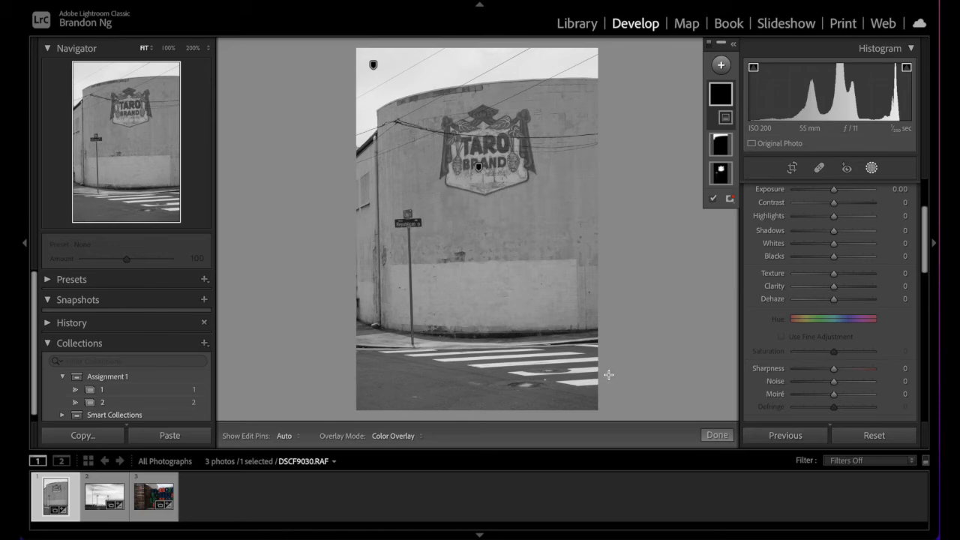
left_click_drag(608, 374, 564, 333)
left_click_drag(552, 306, 621, 290)
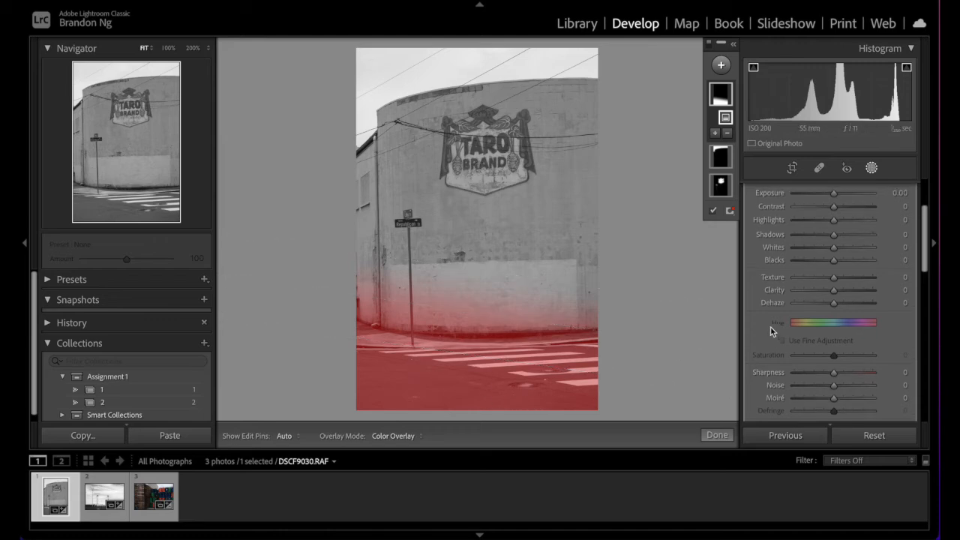
Step: Widen the linear gradient's transition by moving its upper edge to mid-wall and its lower edge below the crosswalk
scroll(770, 330, "up", 5)
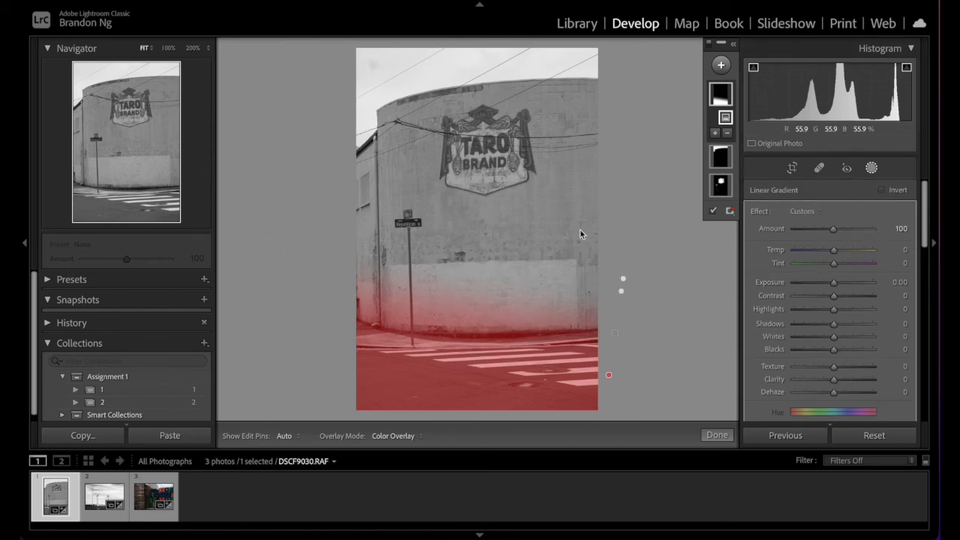
left_click(548, 281)
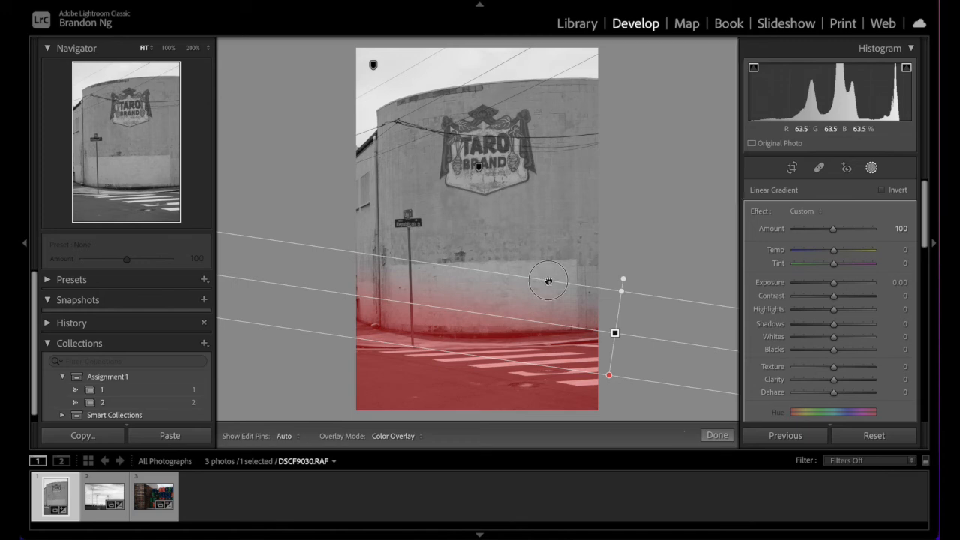
left_click_drag(548, 281, 556, 218)
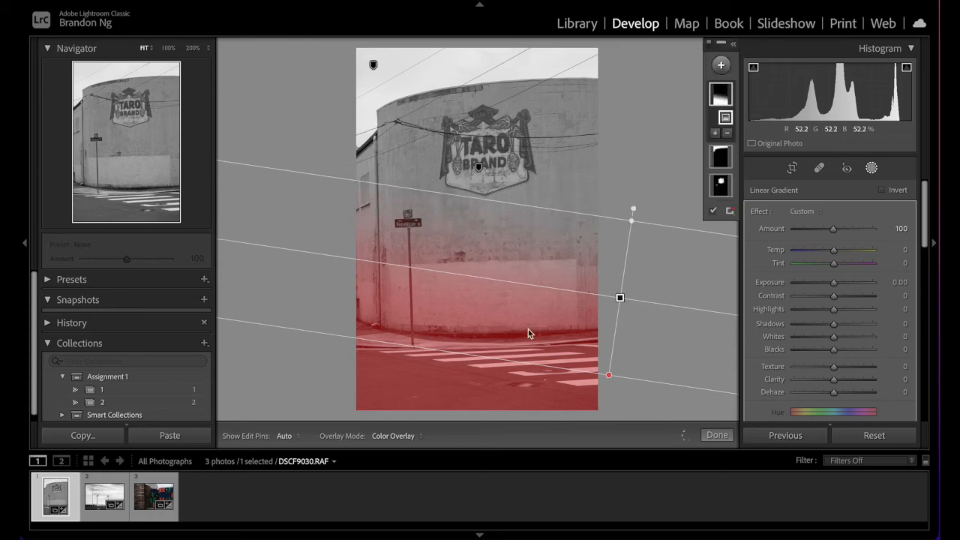
left_click(502, 357)
left_click_drag(503, 357, 491, 427)
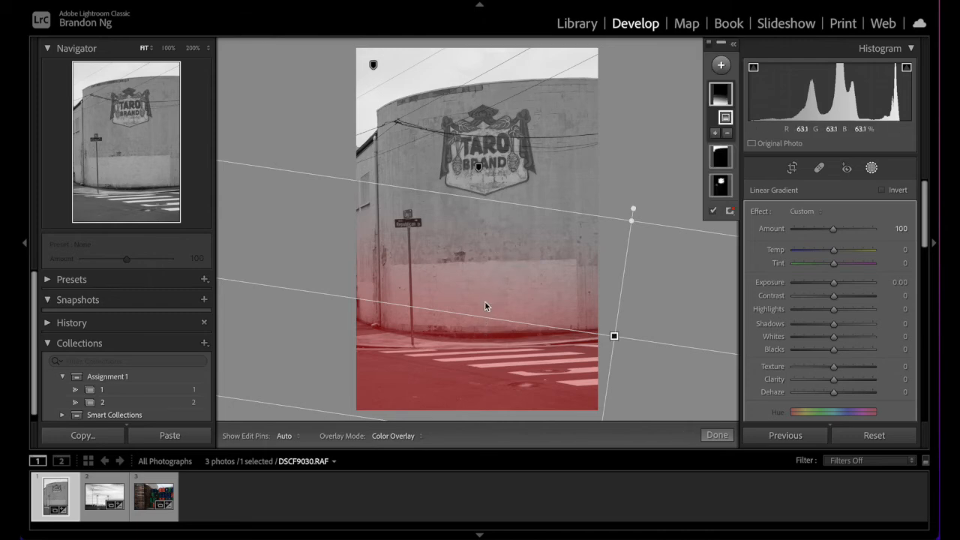
Step: Tilt the linear gradient more steeply, lower its upper edge to the pale wall panel and extend its lower edge downward
left_click_drag(481, 316, 500, 303)
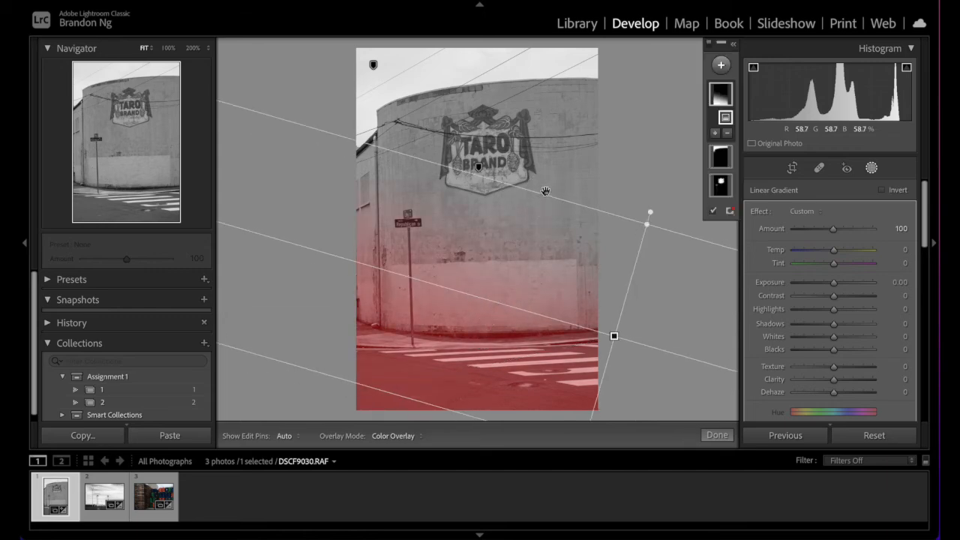
left_click_drag(552, 179, 563, 156)
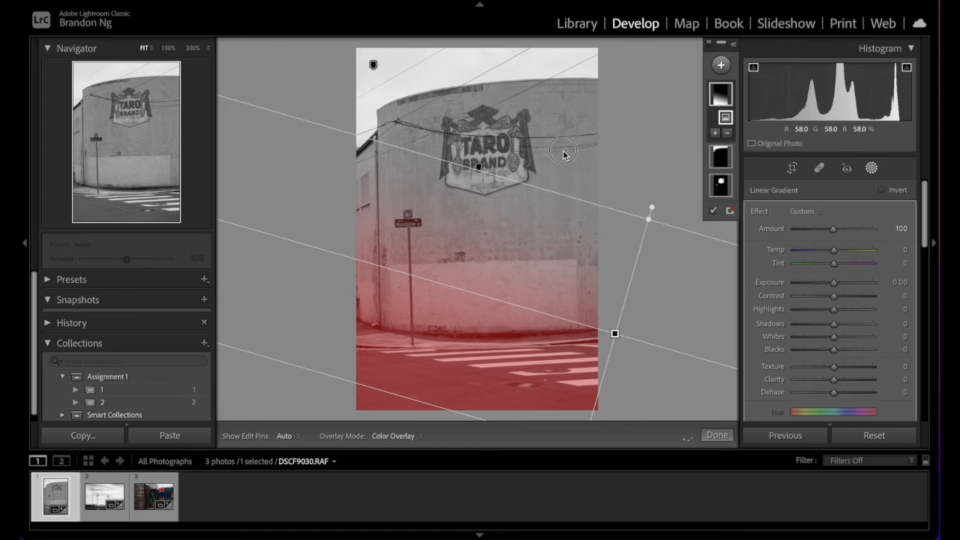
left_click_drag(545, 189, 526, 242)
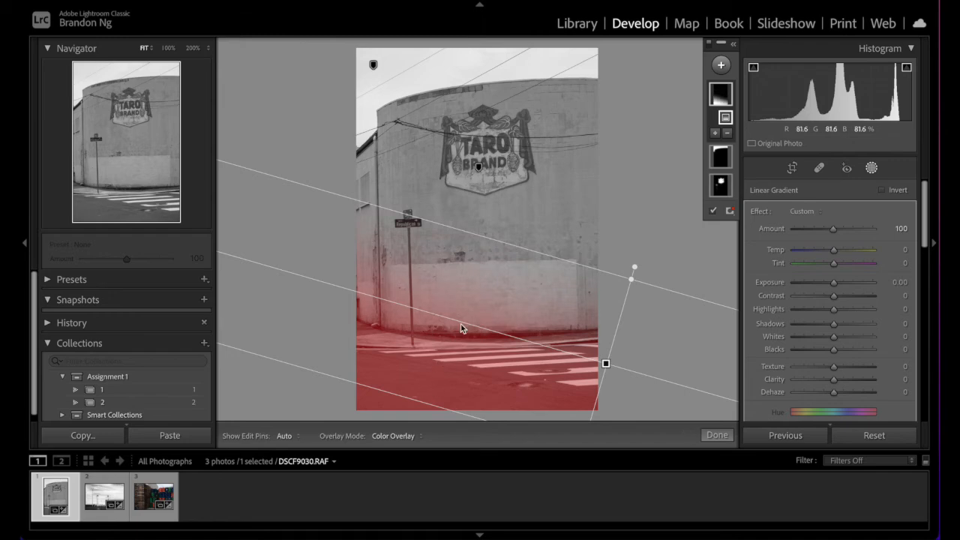
left_click_drag(402, 395, 385, 439)
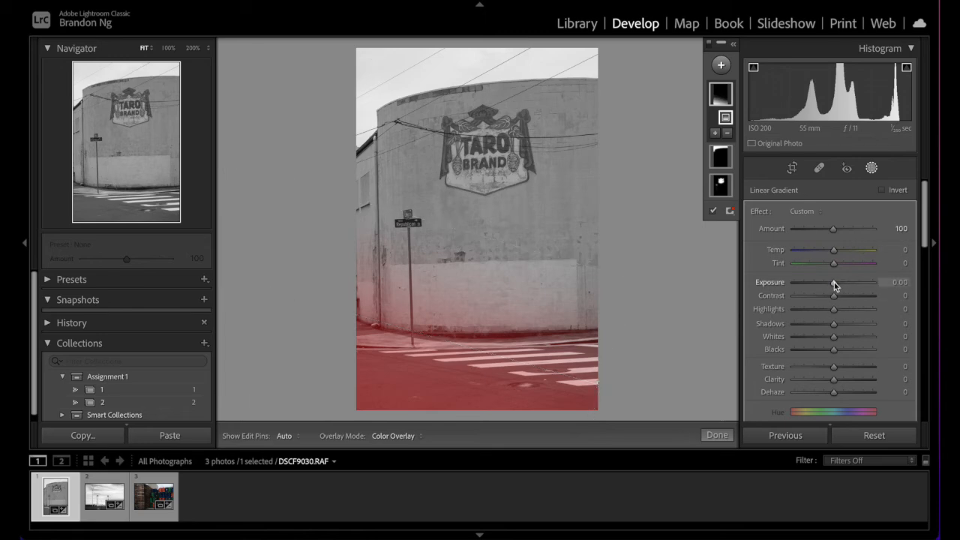
Step: Set the linear gradient's exposure to -1.16, contrast 29, highlights 38 and whites 43, and finish masking
left_click_drag(833, 282, 822, 285)
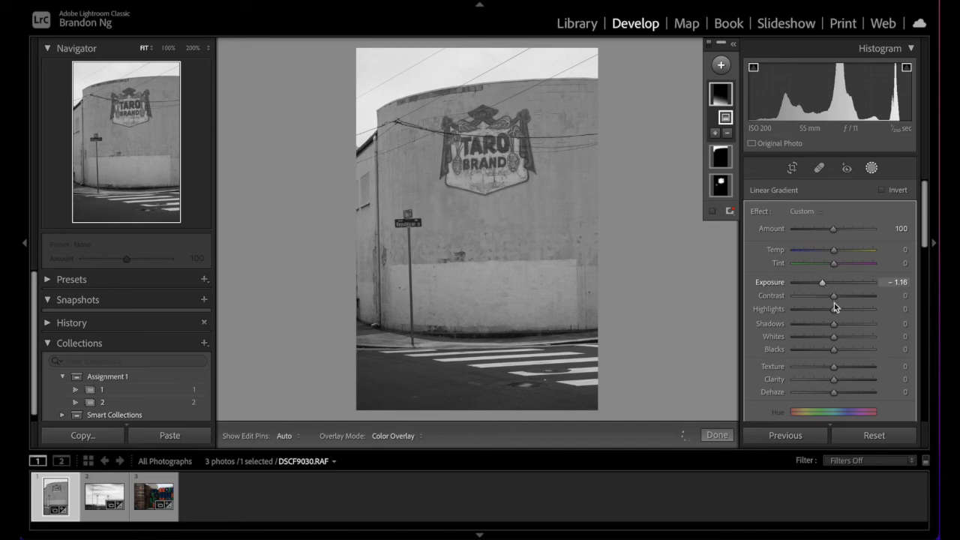
left_click_drag(824, 298, 845, 298)
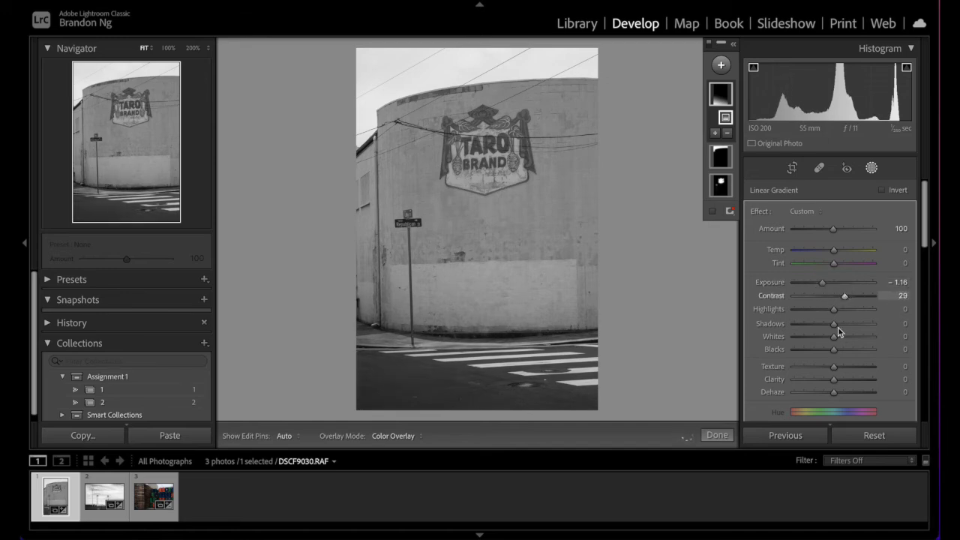
left_click_drag(834, 309, 849, 342)
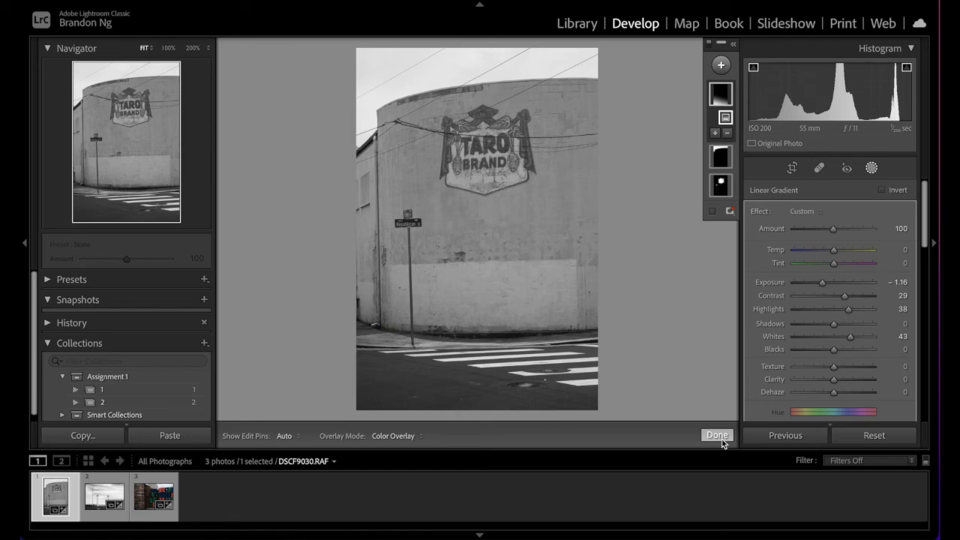
left_click(717, 434)
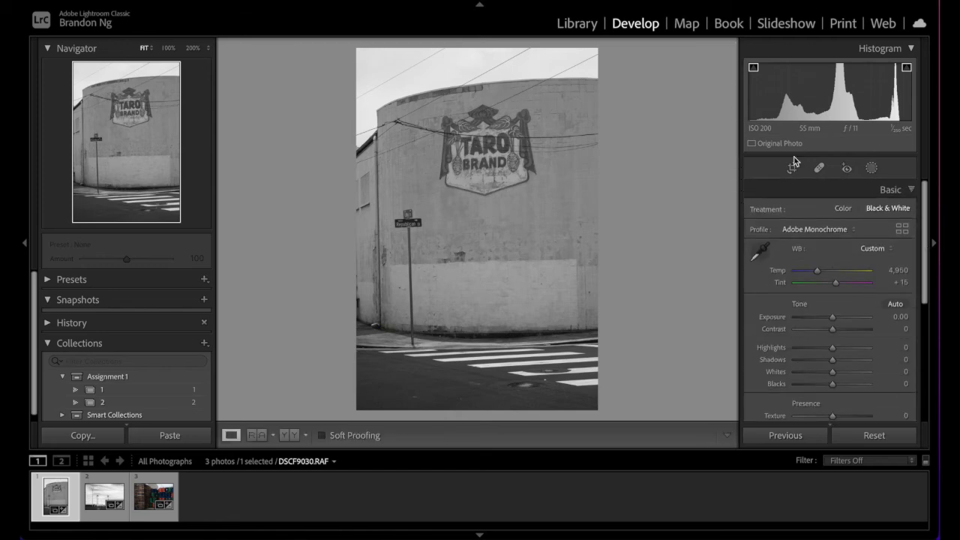
Step: Reopen masking, add a tall elliptical radial gradient mask over the wall sign and centre it on the wall
left_click(871, 170)
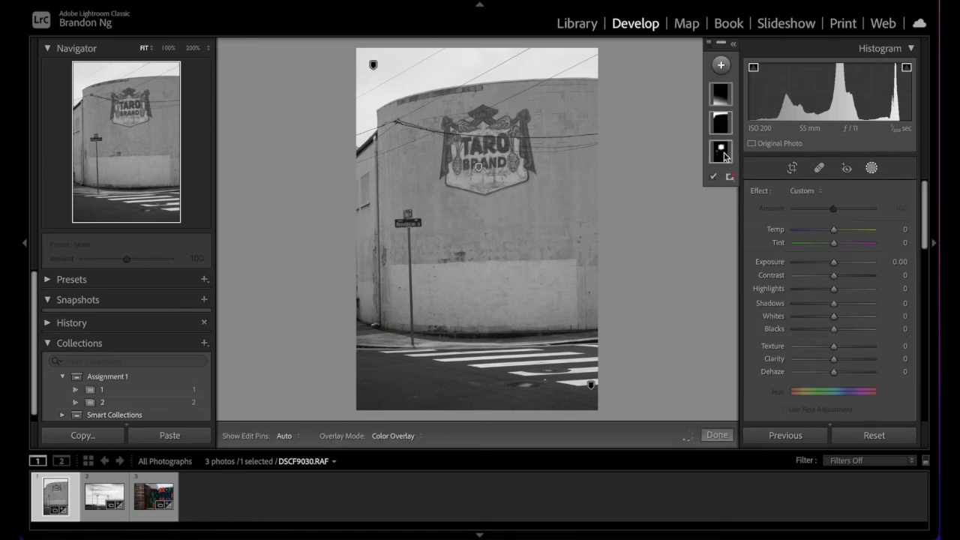
left_click(871, 171)
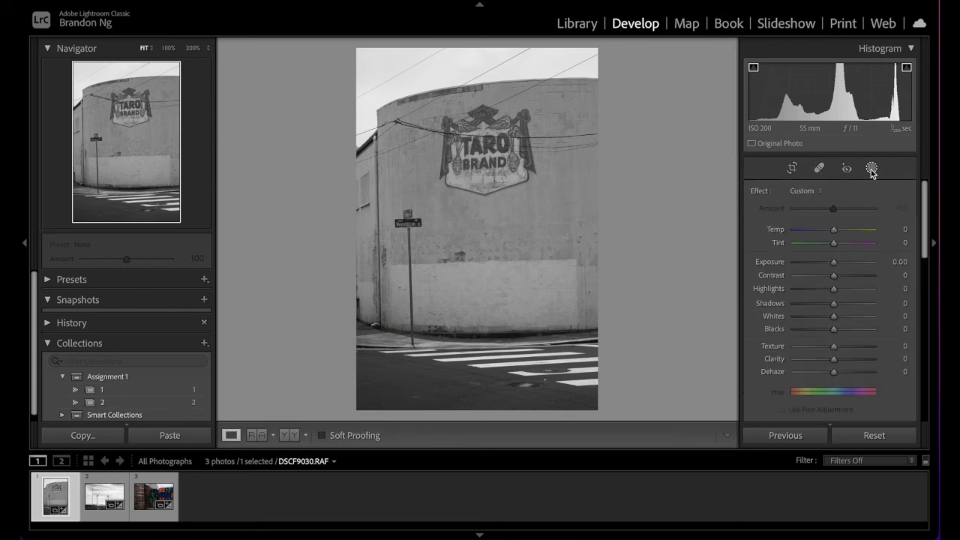
left_click(871, 170)
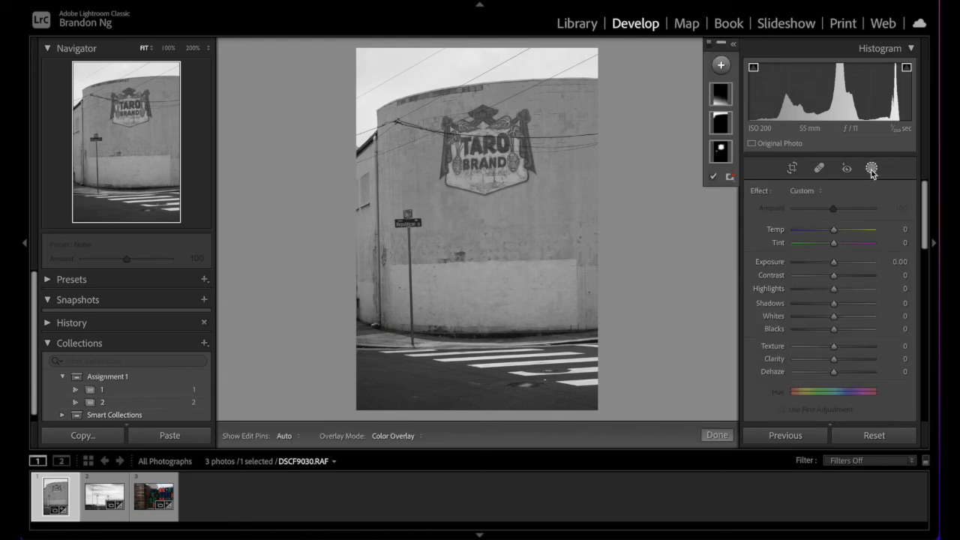
left_click(722, 72)
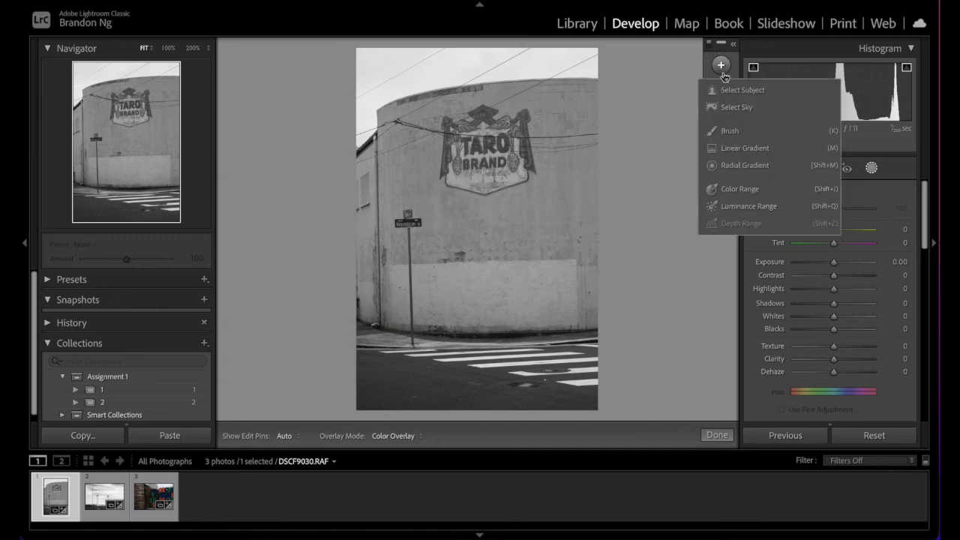
left_click(758, 167)
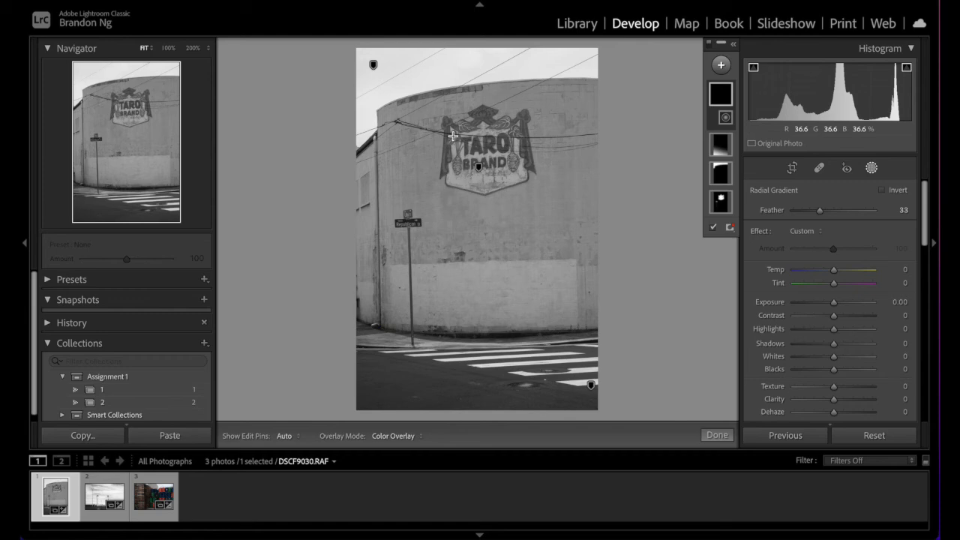
left_click_drag(453, 137, 543, 267)
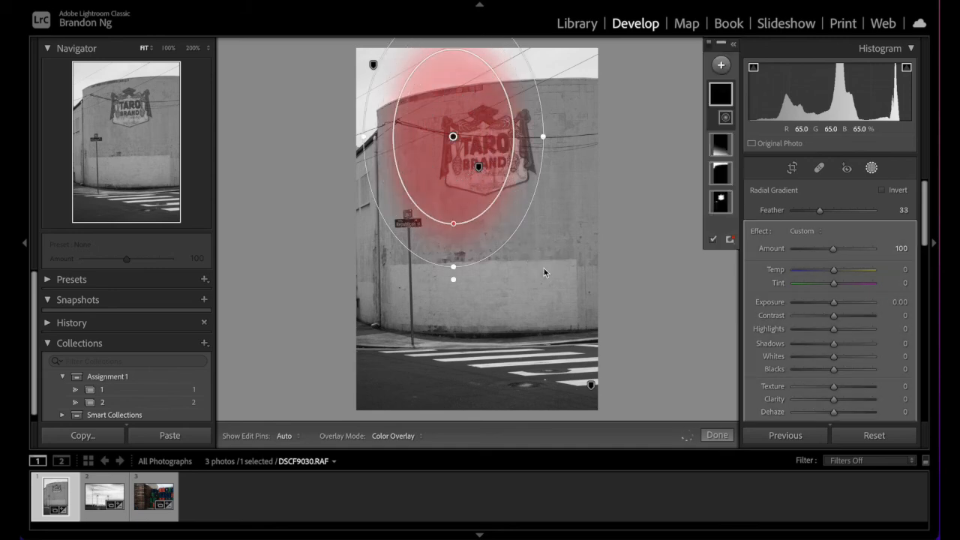
left_click_drag(460, 149, 487, 226)
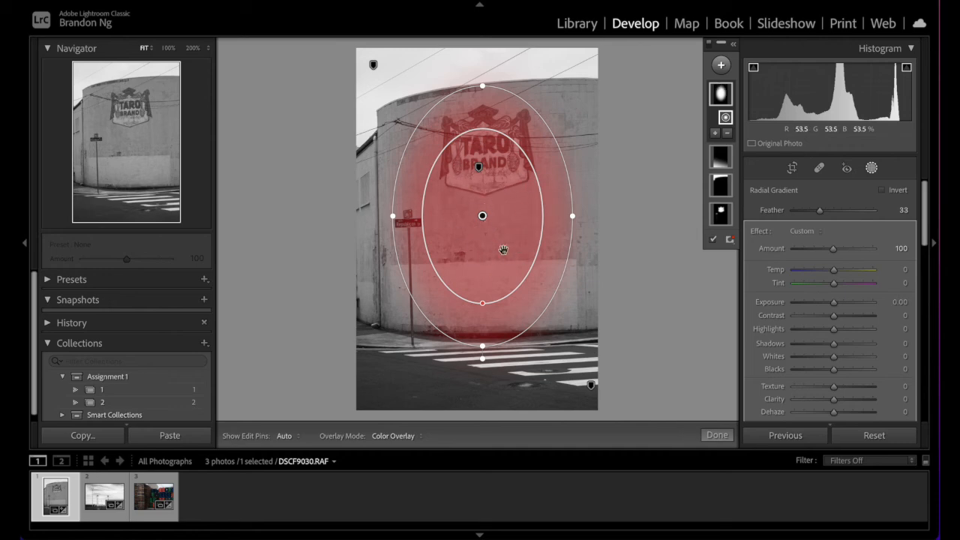
Step: Raise the radial gradient's feather to 86 and invert the mask so it covers the area outside the ellipse
left_click_drag(820, 211, 837, 216)
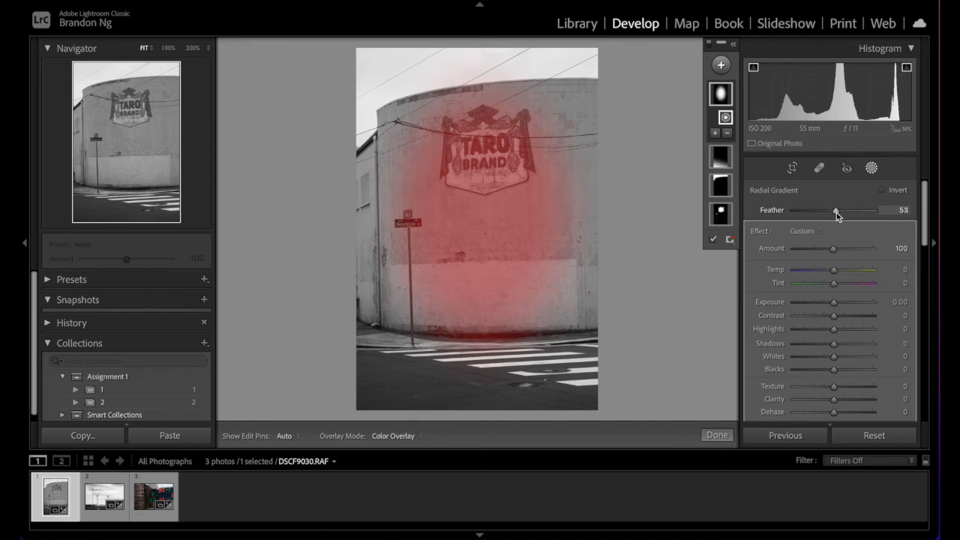
left_click_drag(835, 210, 862, 215)
left_click(882, 191)
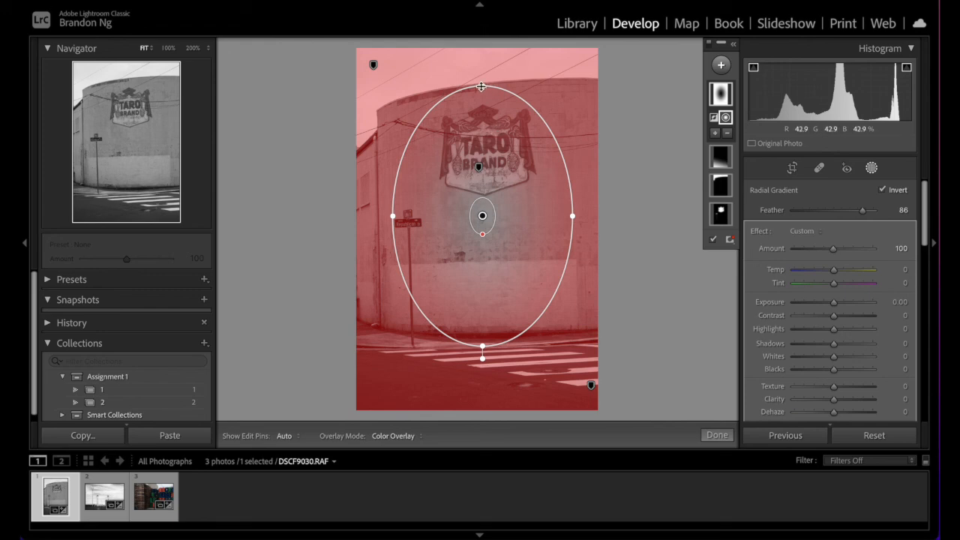
Step: Enlarge the inverted radial gradient to a near circle reaching past the photo's sides and reduce its feather to 38
left_click_drag(482, 86, 482, 39)
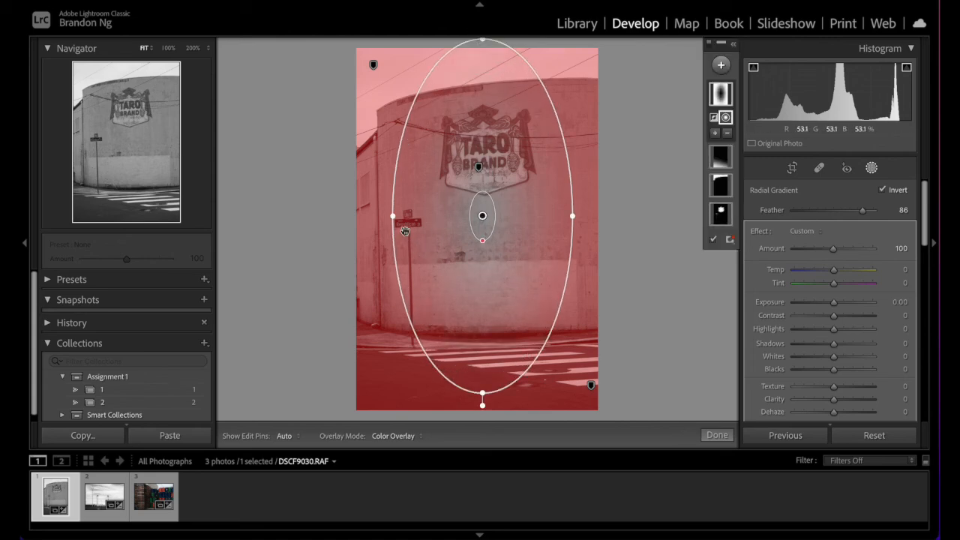
left_click_drag(393, 216, 321, 216)
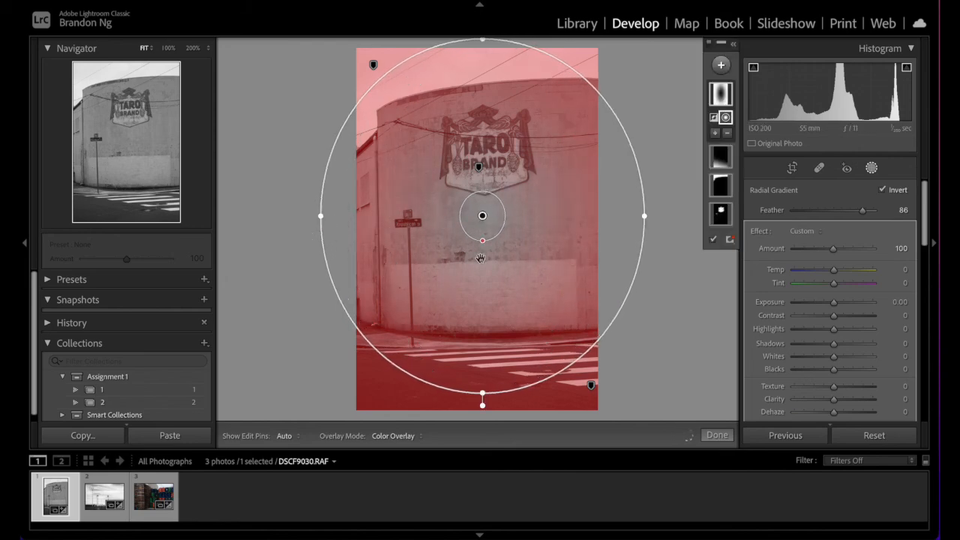
left_click_drag(480, 258, 471, 289)
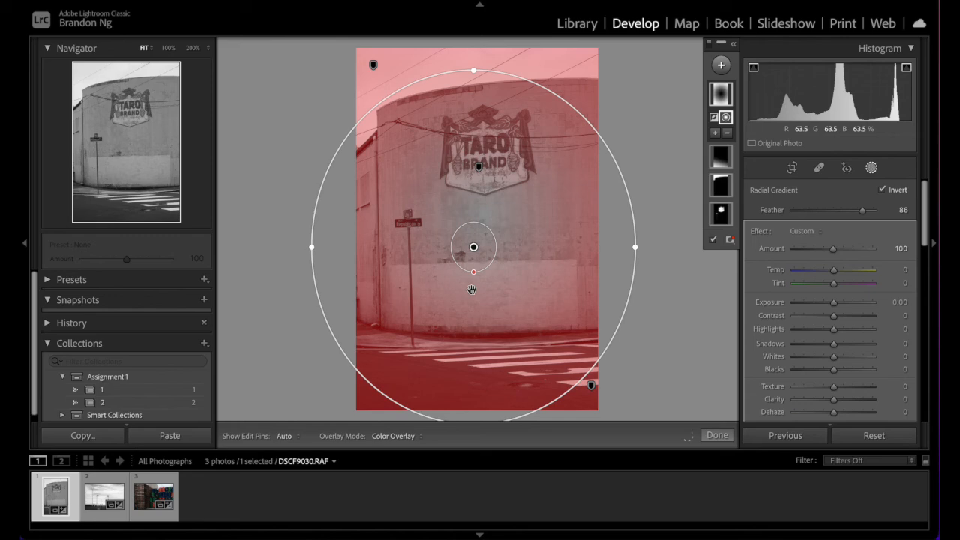
left_click_drag(523, 174, 533, 145)
left_click_drag(484, 242, 487, 326)
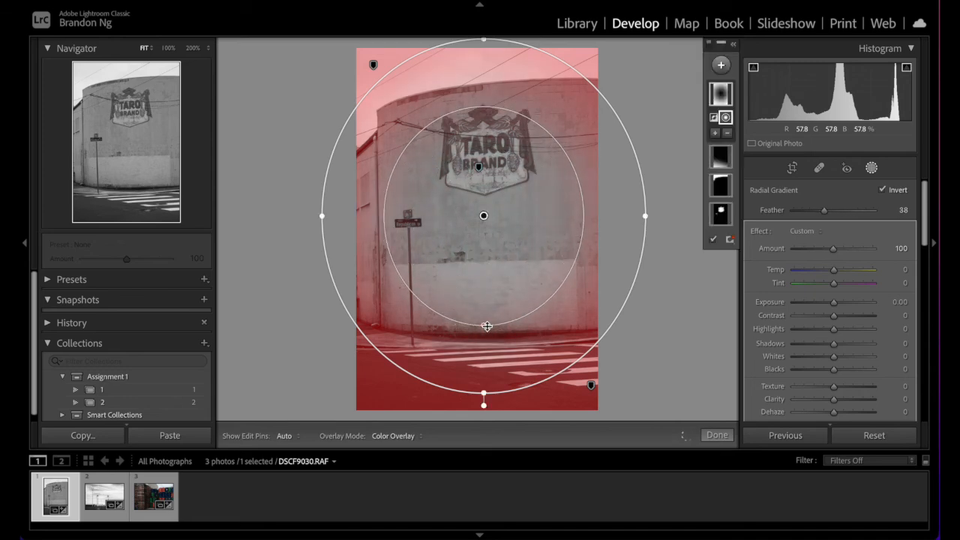
Step: Shift the radial gradient slightly lower, enlarge it beyond the photo's edges and reduce its feather to 28
left_click_drag(502, 156, 504, 166)
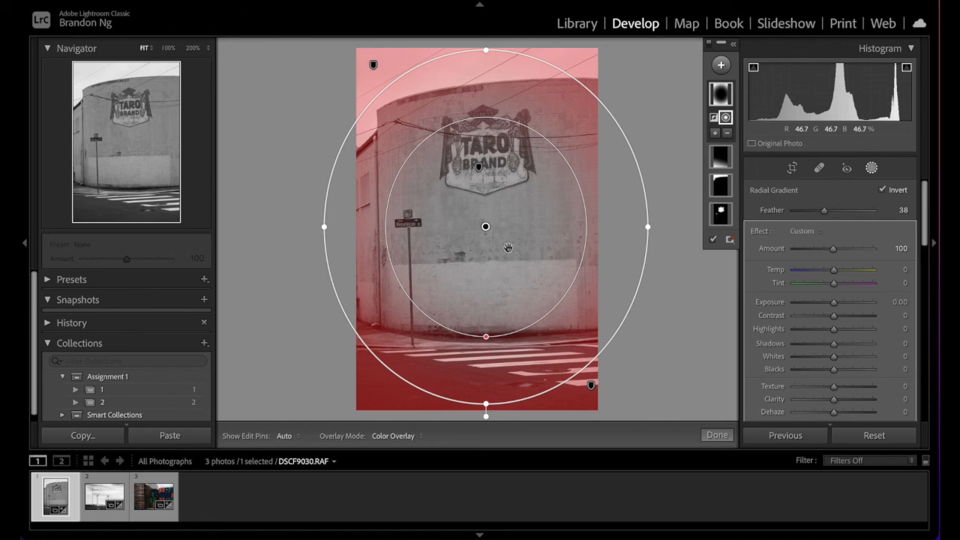
left_click_drag(486, 51, 485, 15)
left_click_drag(321, 226, 299, 226)
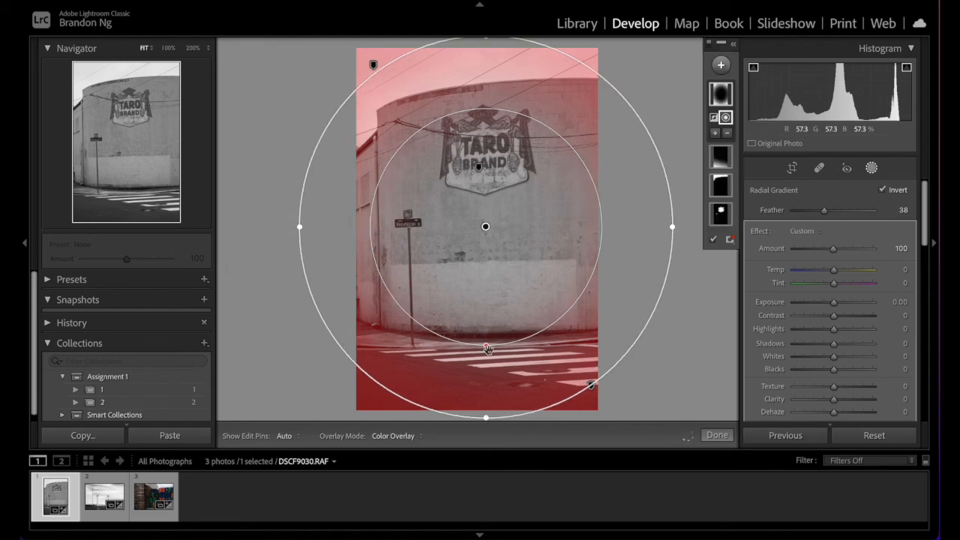
left_click_drag(486, 346, 486, 365)
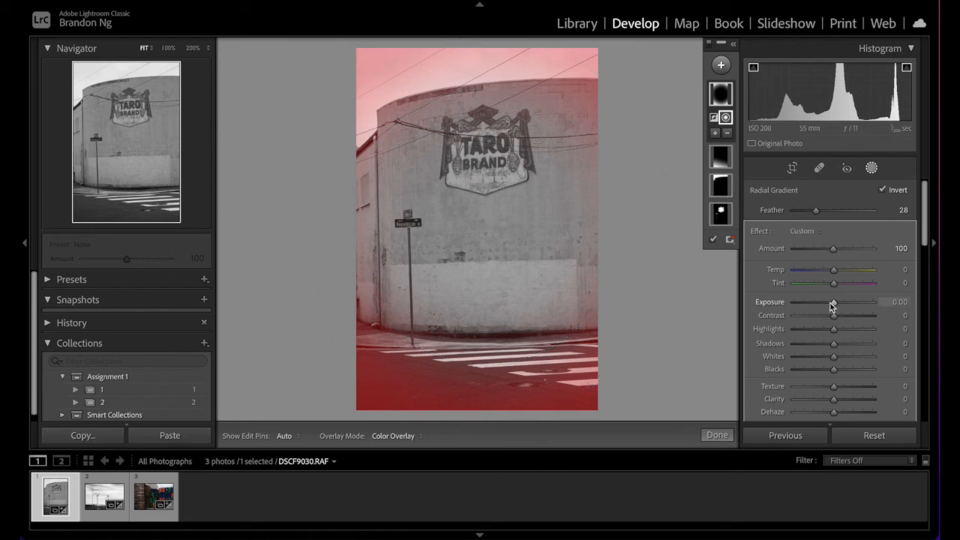
Step: Set the inverted radial gradient's exposure to -1.57, check the subject mask and select the sky mask
left_click_drag(831, 302, 816, 303)
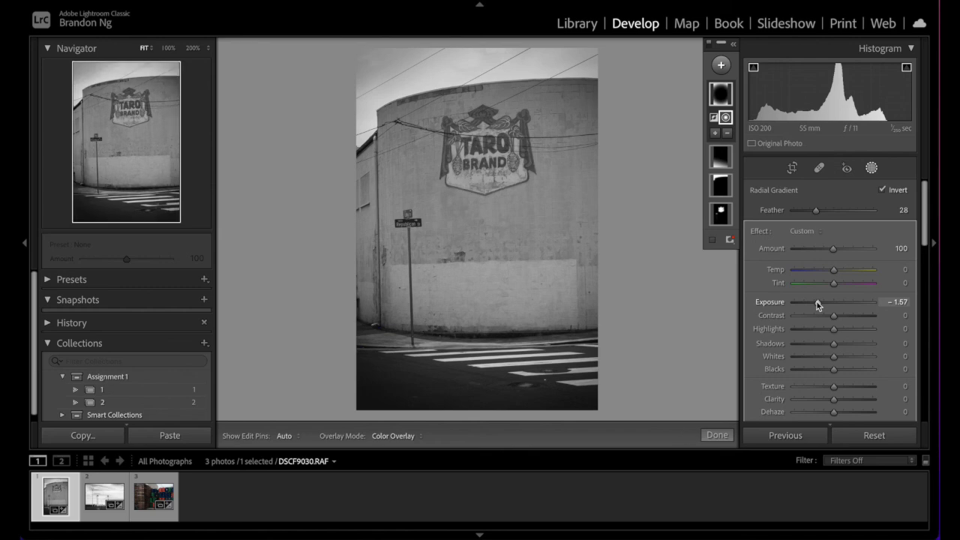
left_click(730, 221)
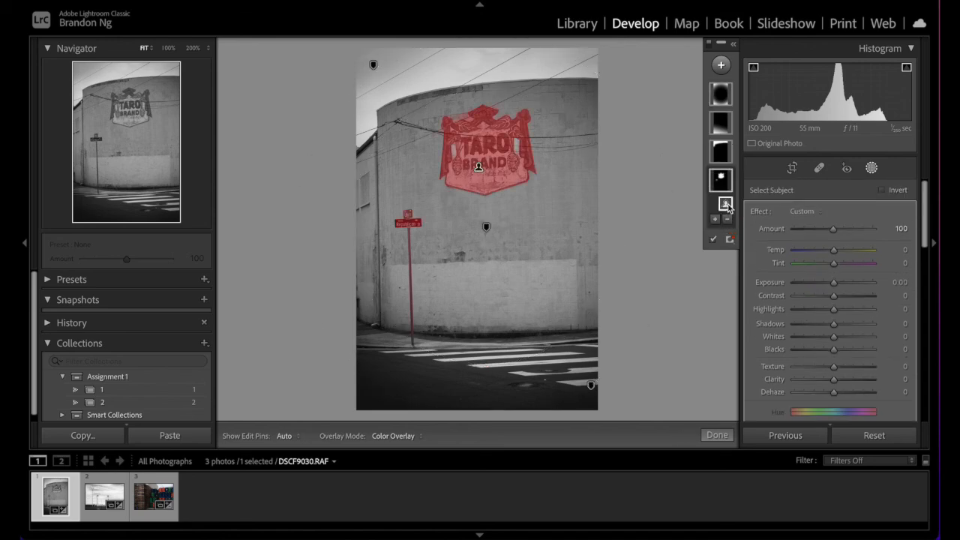
left_click(720, 153)
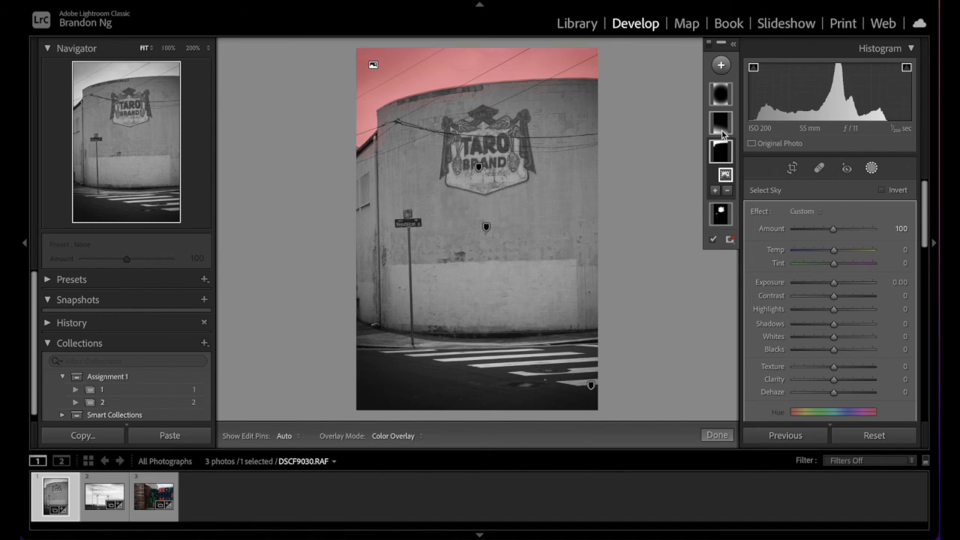
Step: Rename the sky mask as "Sky Burn" and set its exposure to -1.00
double_click(723, 188)
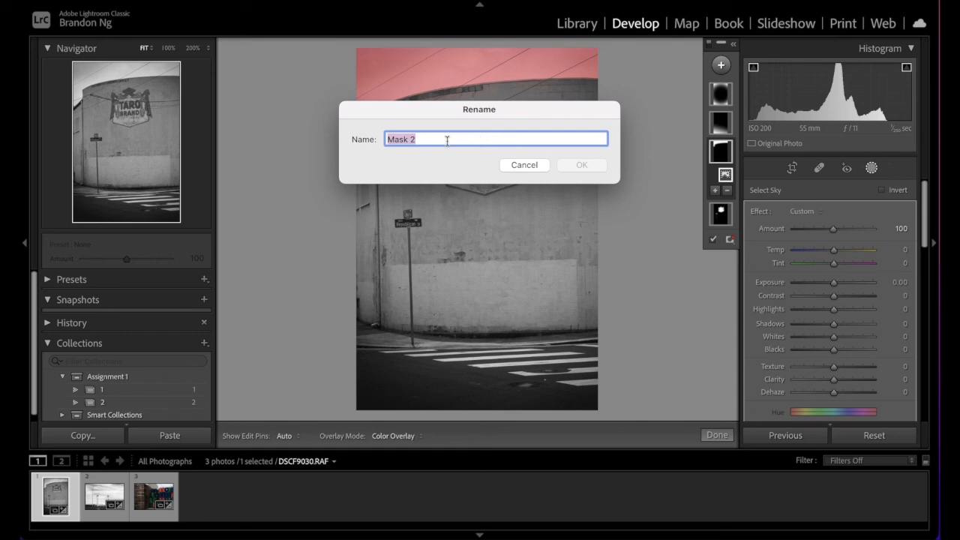
type("Sky")
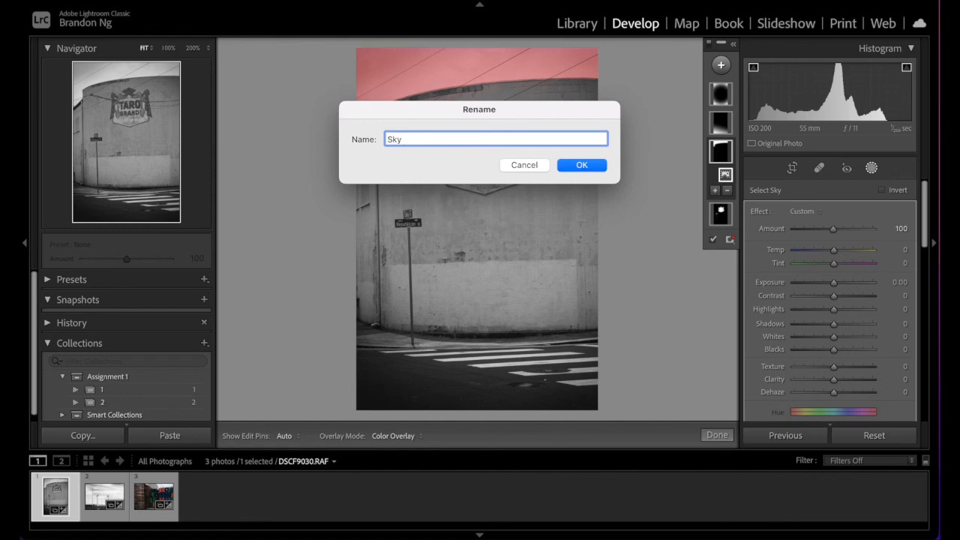
type("Burn")
left_click(575, 163)
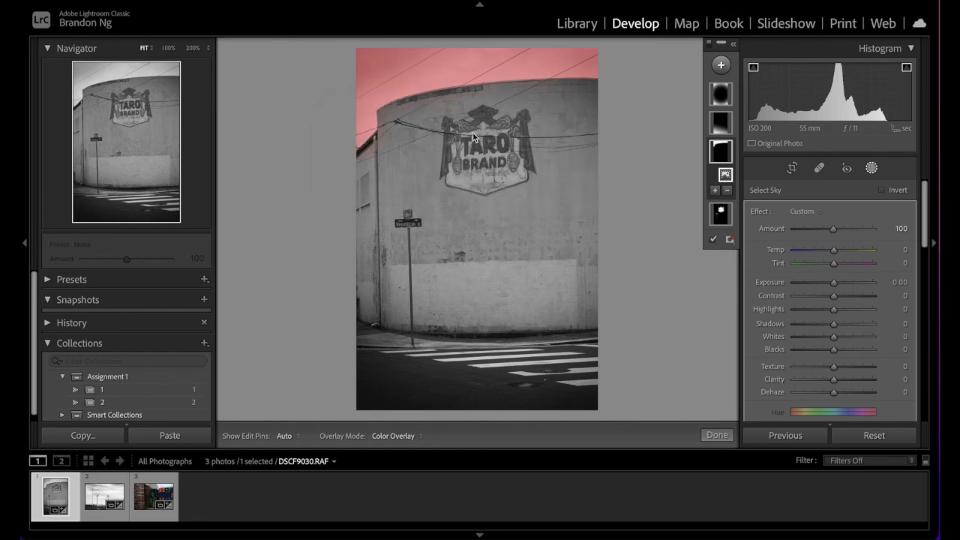
left_click_drag(833, 281, 824, 287)
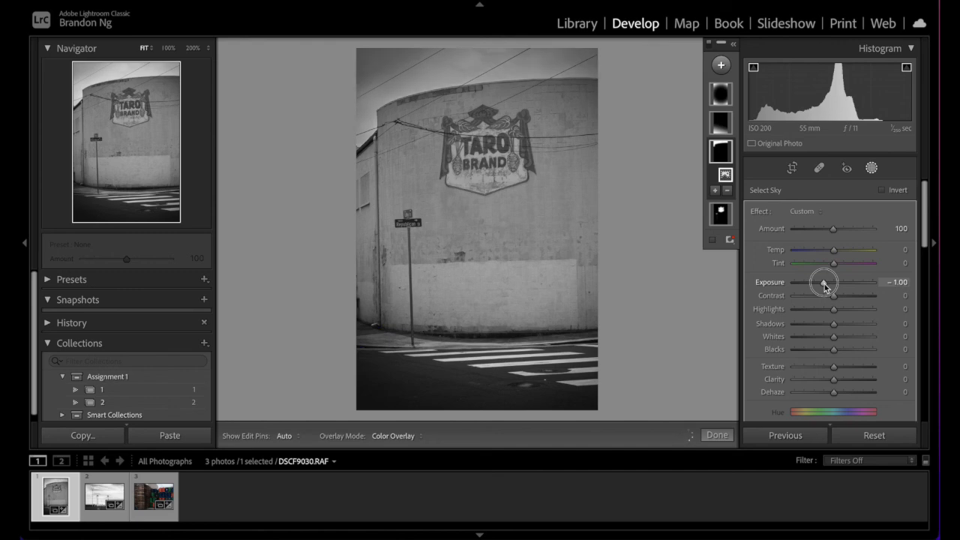
Step: Rename the subject mask as "Sign and street sign" and set its exposure to 0.56 and contrast to -30
double_click(721, 218)
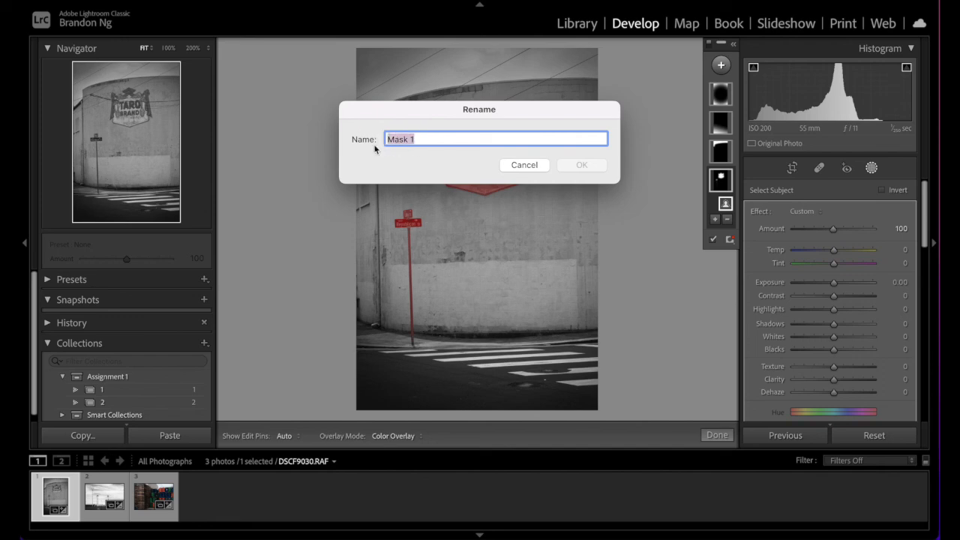
type("Sign and")
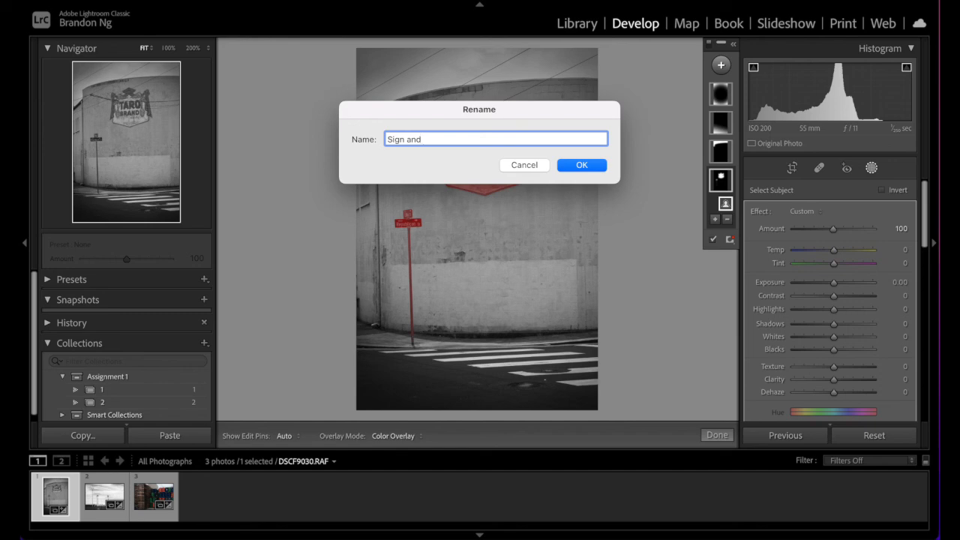
type(" street sign")
key("Return")
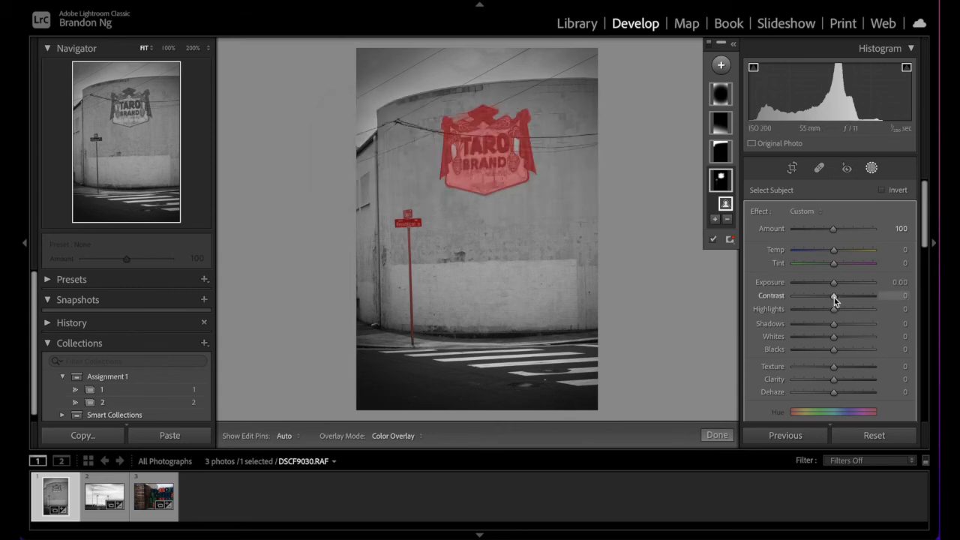
left_click_drag(834, 283, 840, 288)
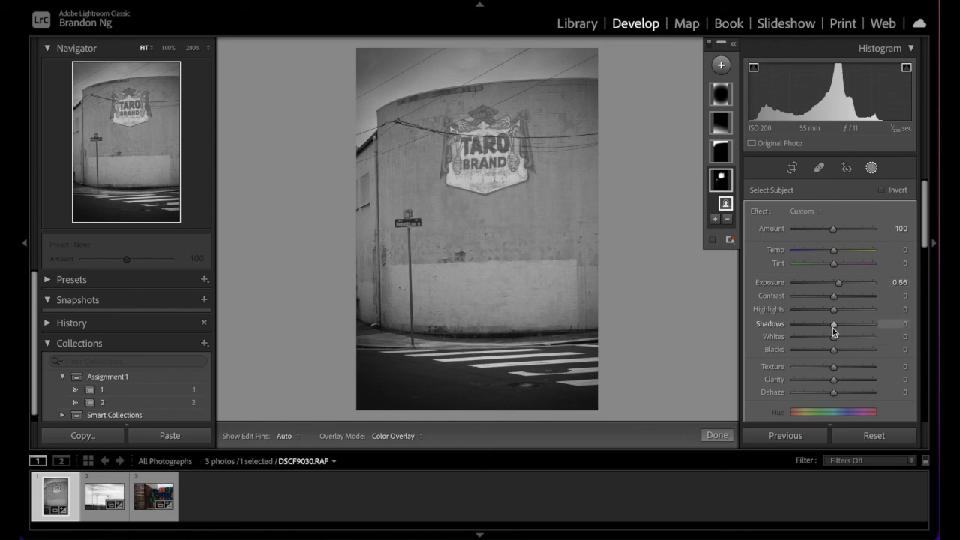
left_click_drag(836, 301, 824, 305)
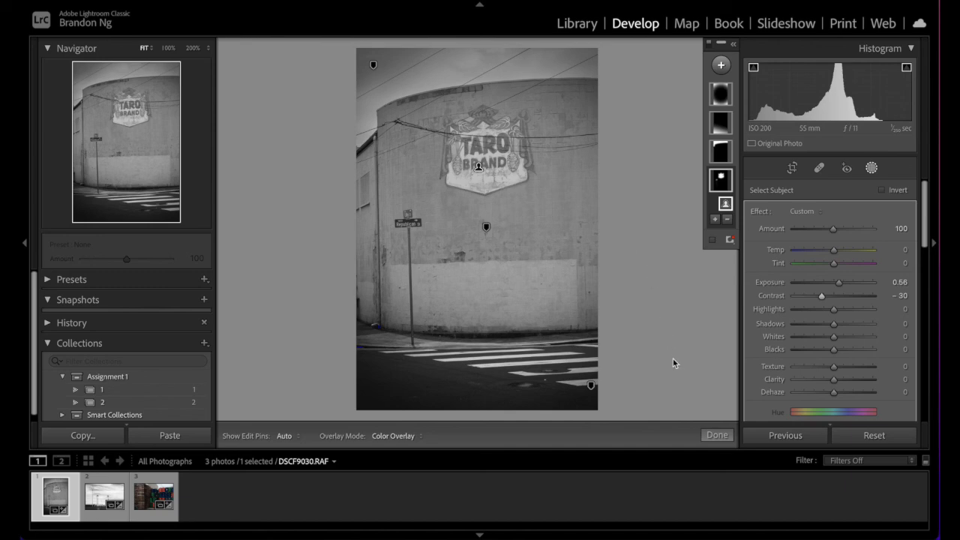
Step: Finish masking and compare the photo's before and after versions side by side, returning to the single-photo view
left_click(717, 434)
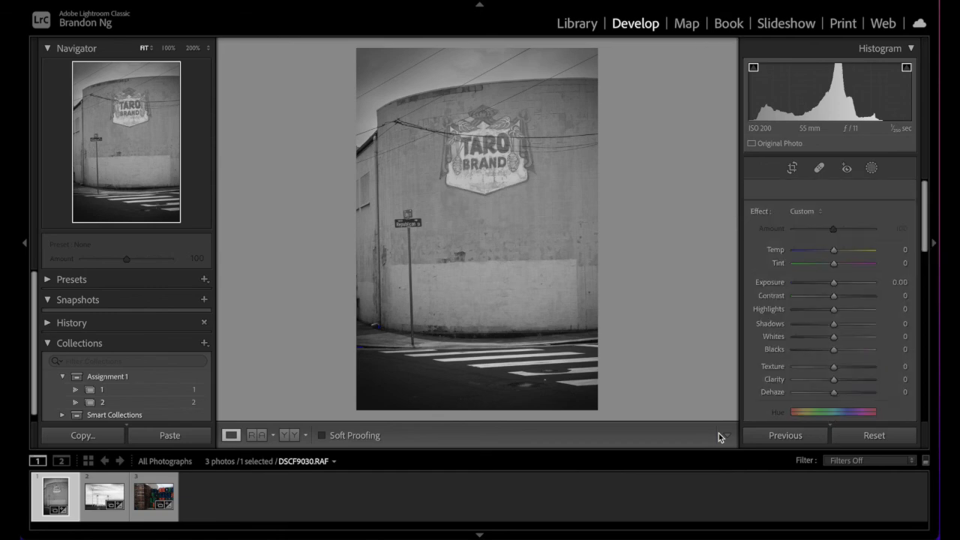
left_click(288, 435)
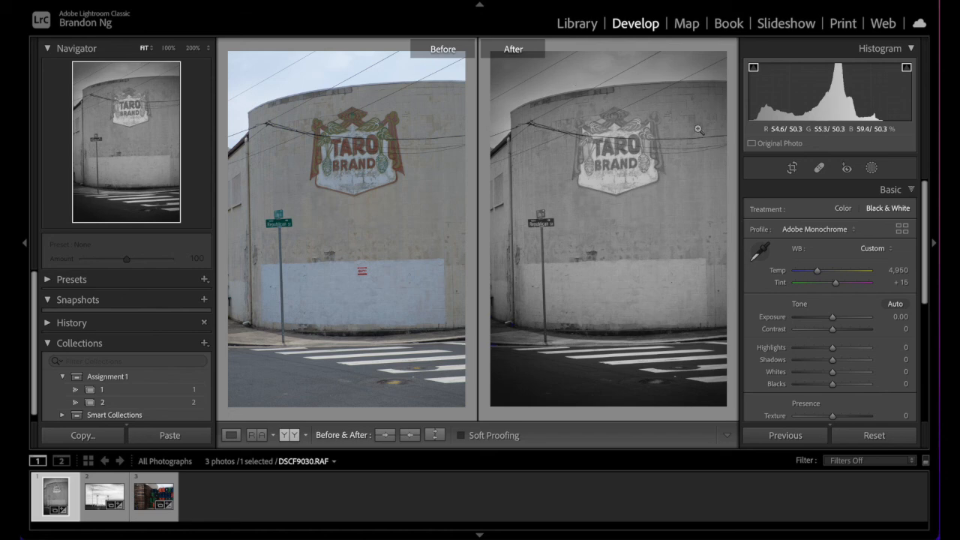
left_click(231, 436)
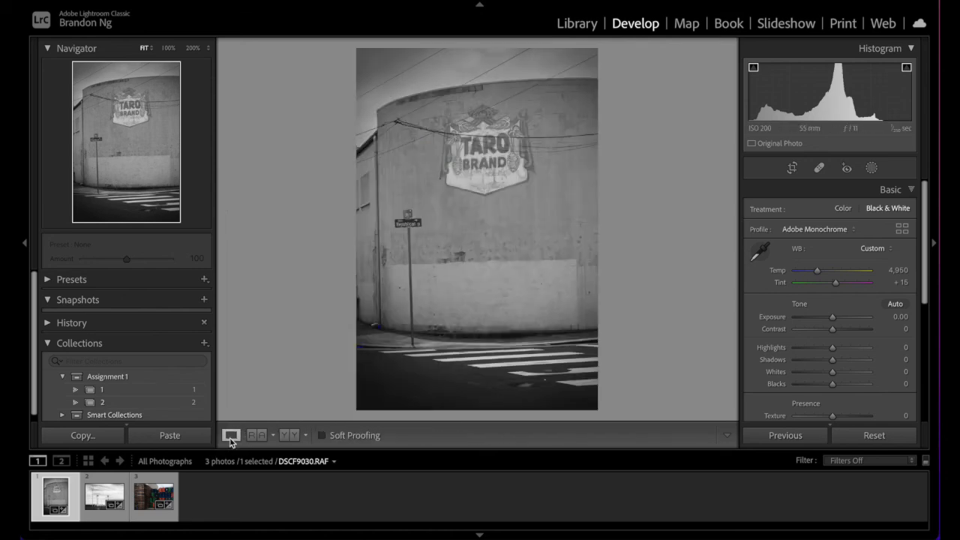